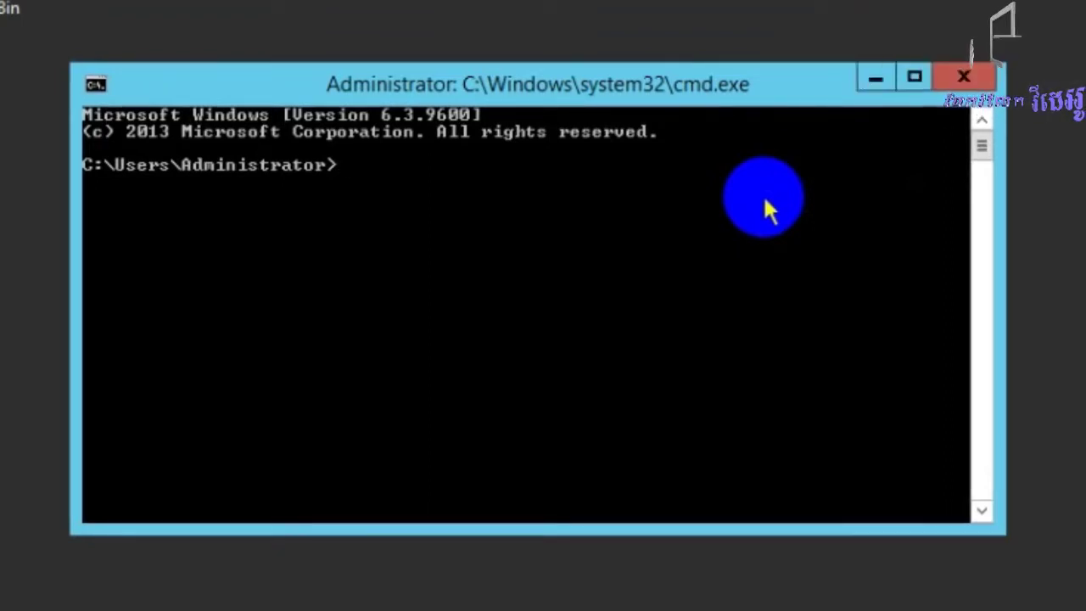
- Run nslookup in the command prompt to check the default DNS server and its address
type("l")
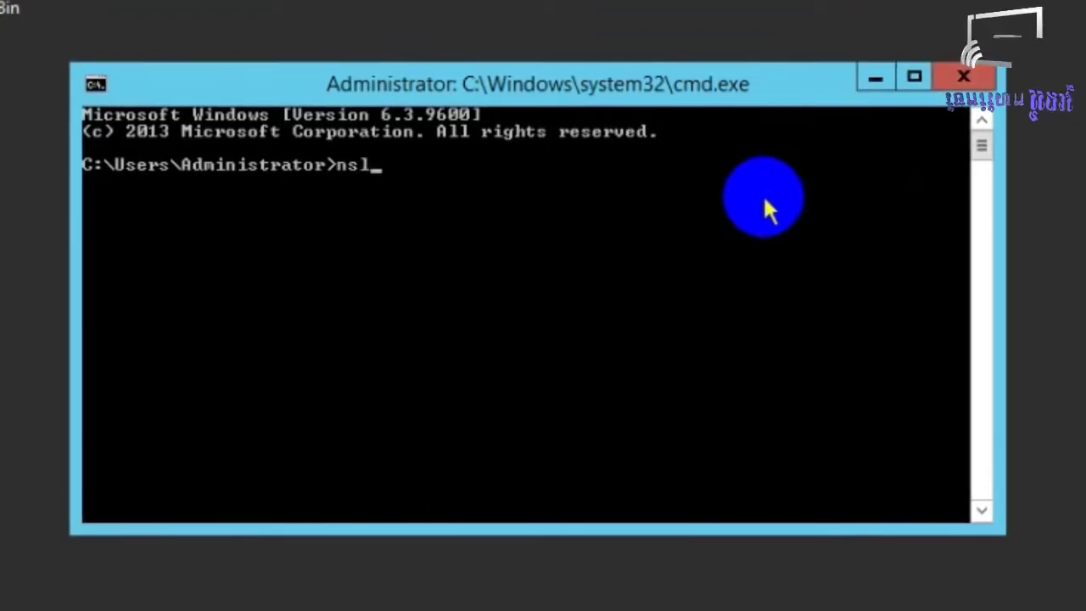
type("ookup")
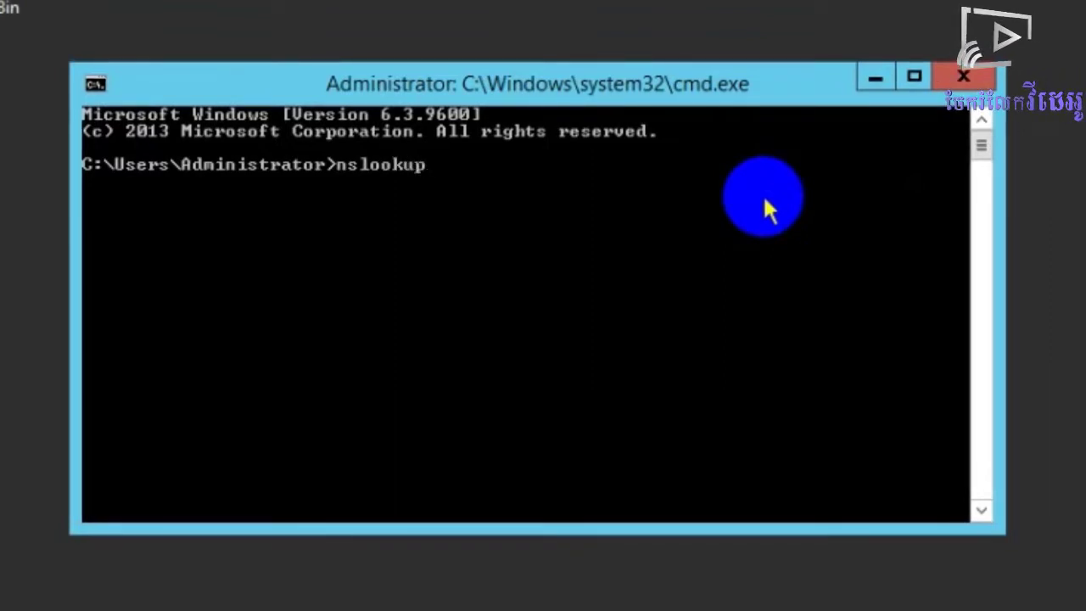
key("Return")
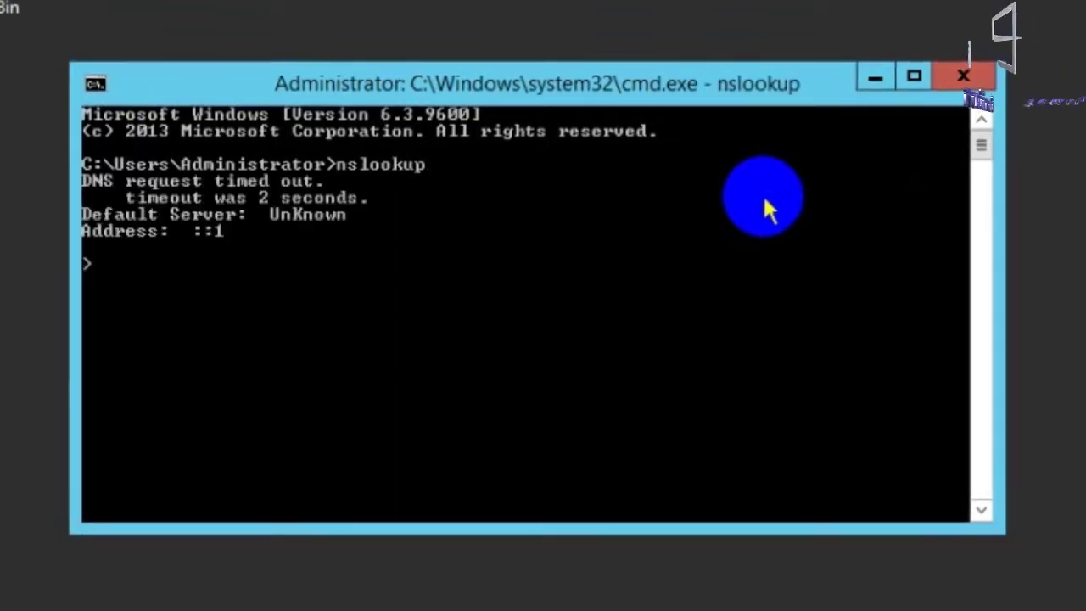
left_click_drag(441, 75, 524, 84)
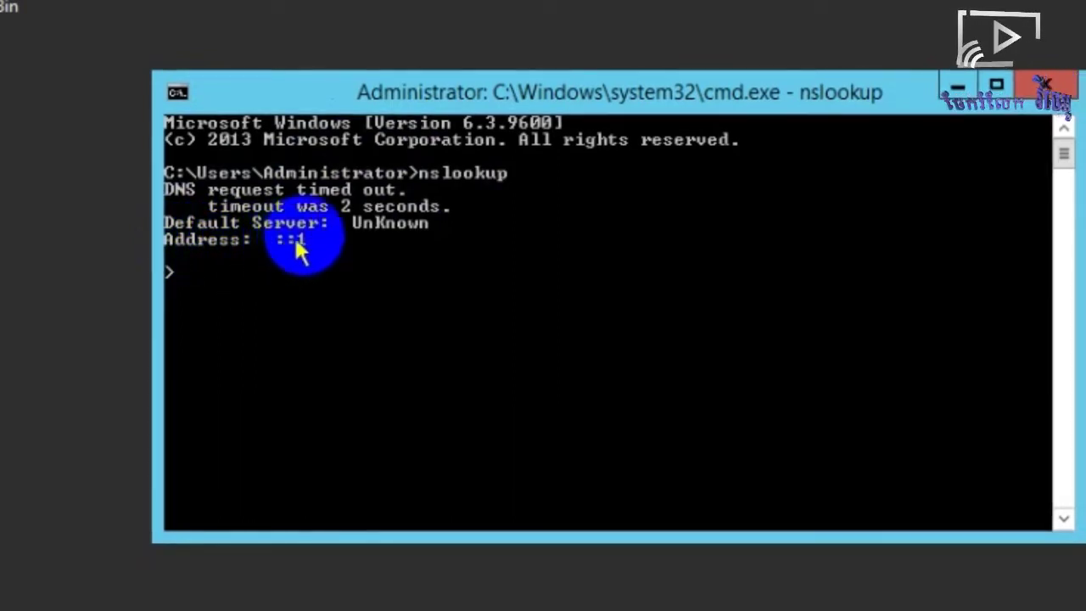
left_click_drag(612, 96, 561, 62)
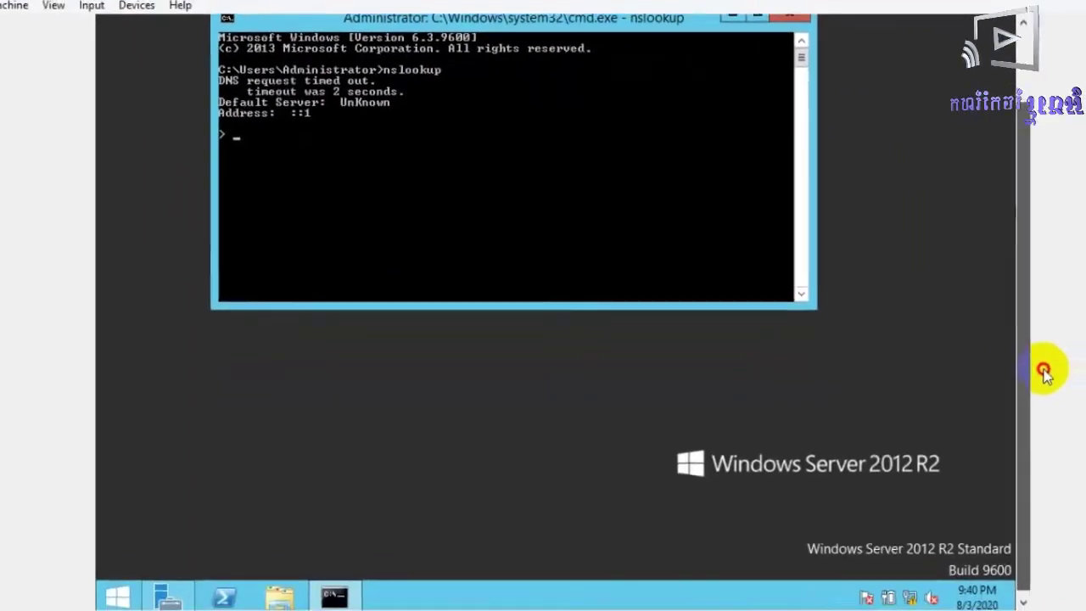
left_click_drag(667, 29, 652, 88)
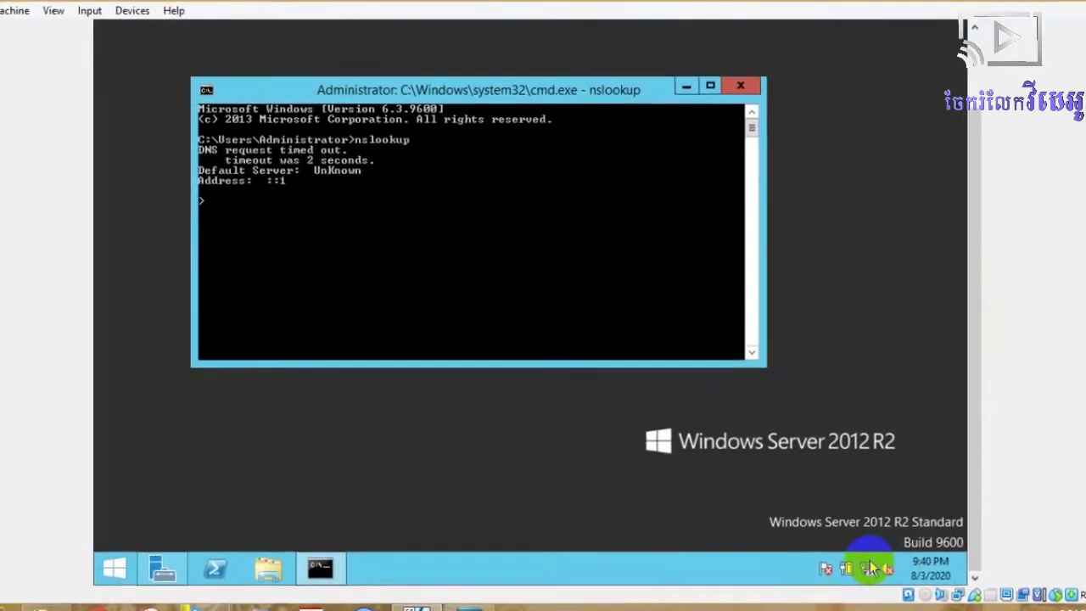
- Open the Ethernet connection's Internet Protocol Version 6 (TCP/IPv6) properties from the Network and Sharing Center
right_click(869, 565)
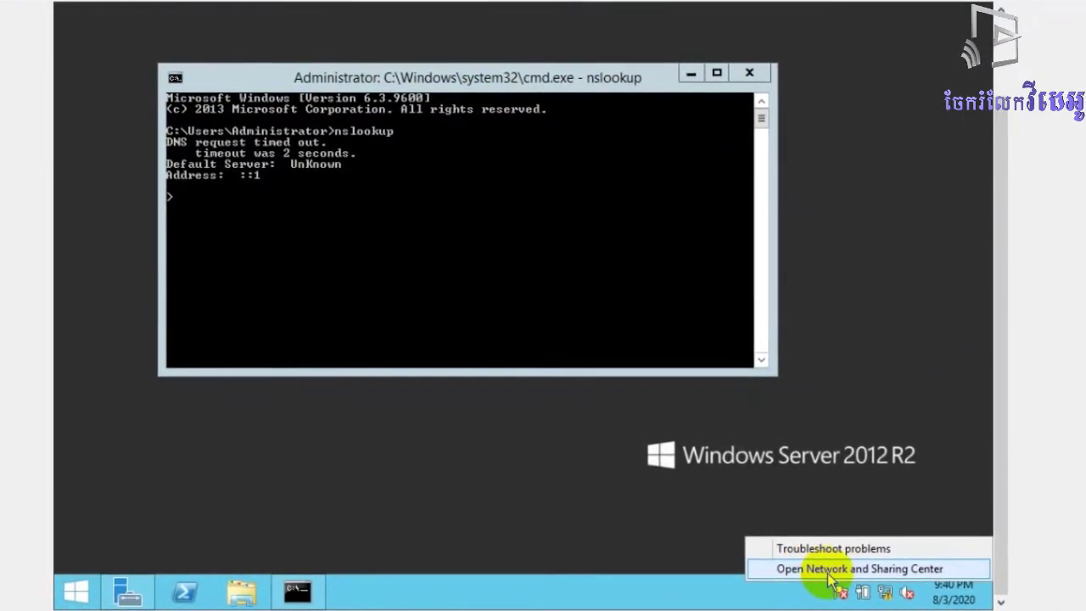
left_click(827, 570)
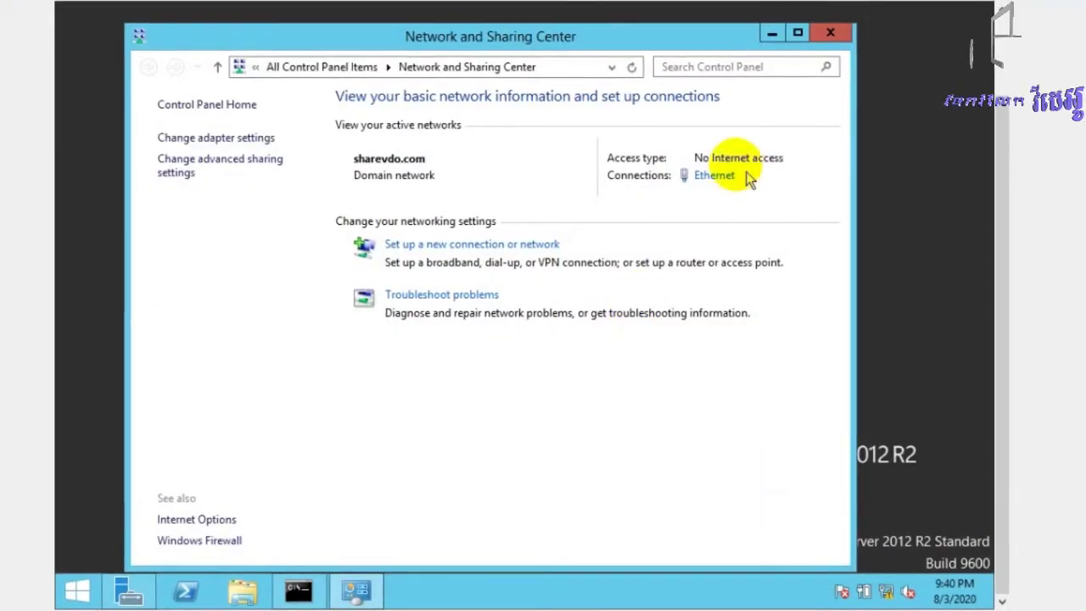
left_click(706, 177)
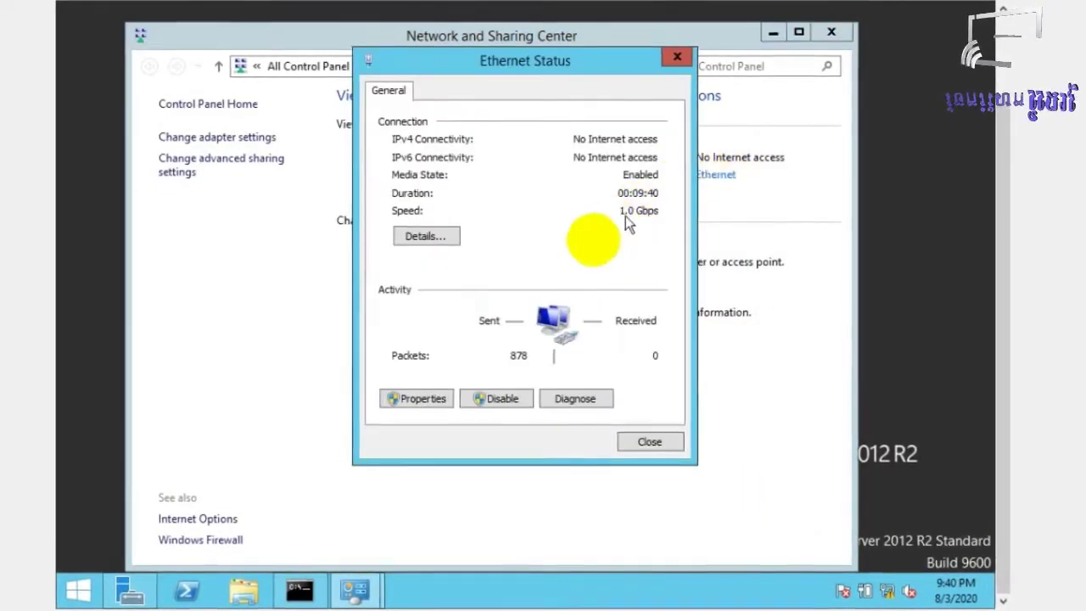
left_click(424, 398)
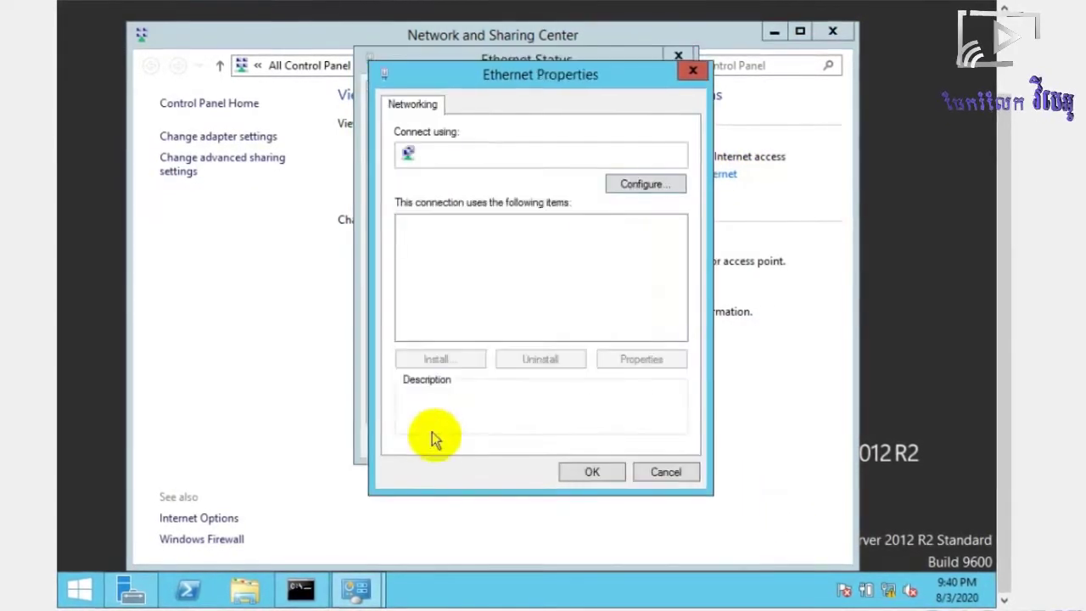
left_click(569, 316)
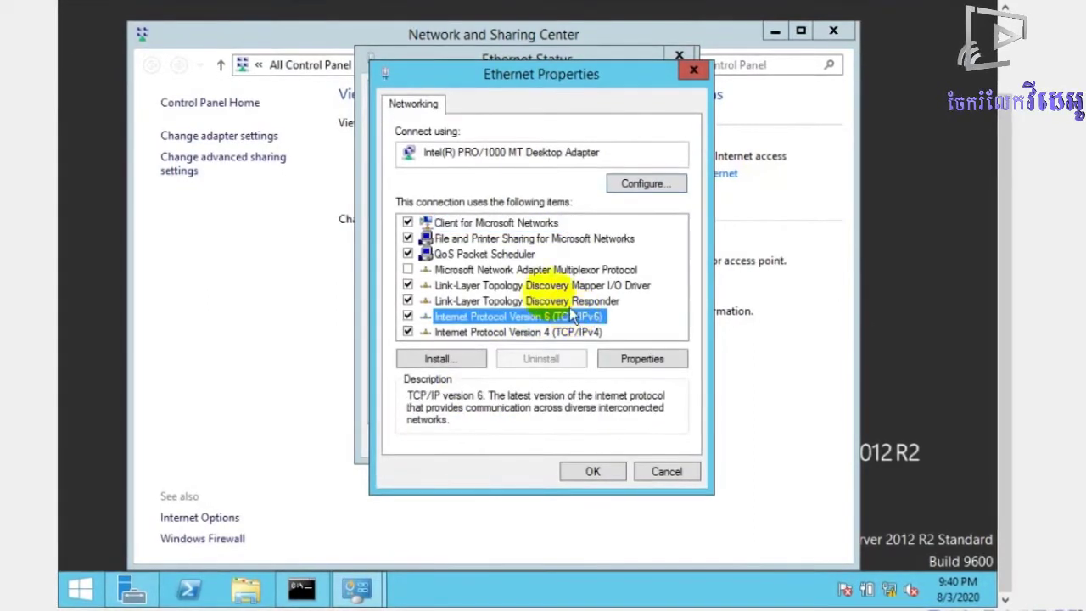
double_click(473, 318)
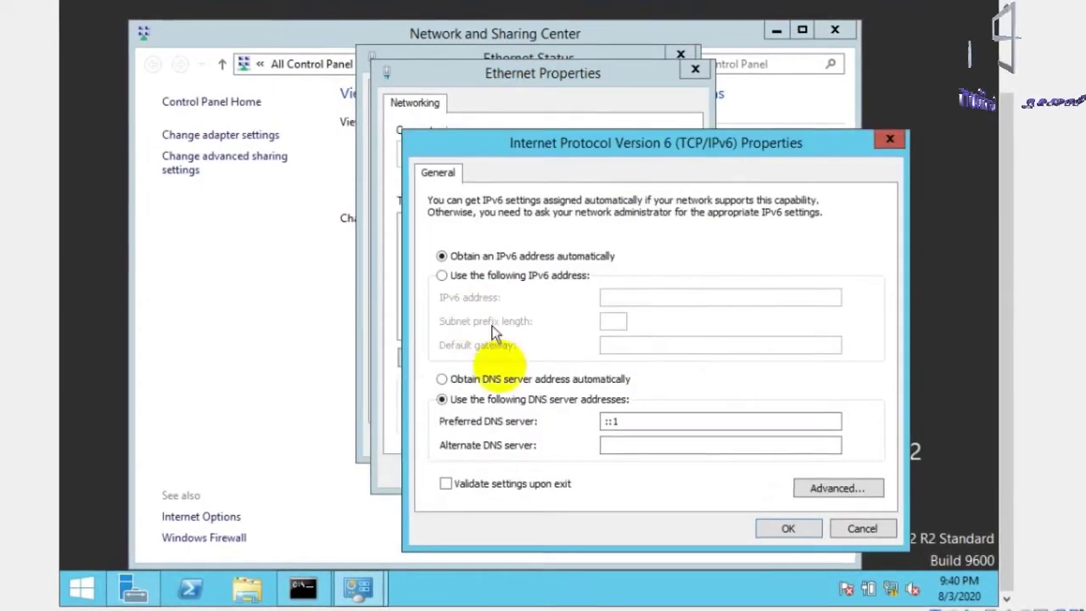
- Set IPv6 to obtain the DNS server address automatically, apply it, and close all the network settings windows
left_click_drag(621, 420, 567, 410)
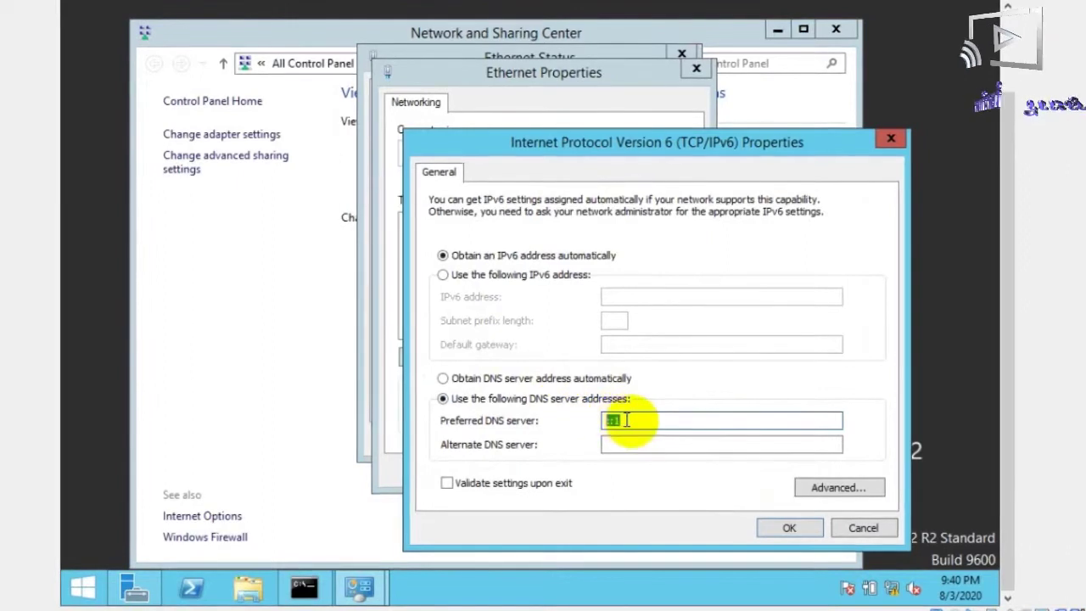
left_click(453, 377)
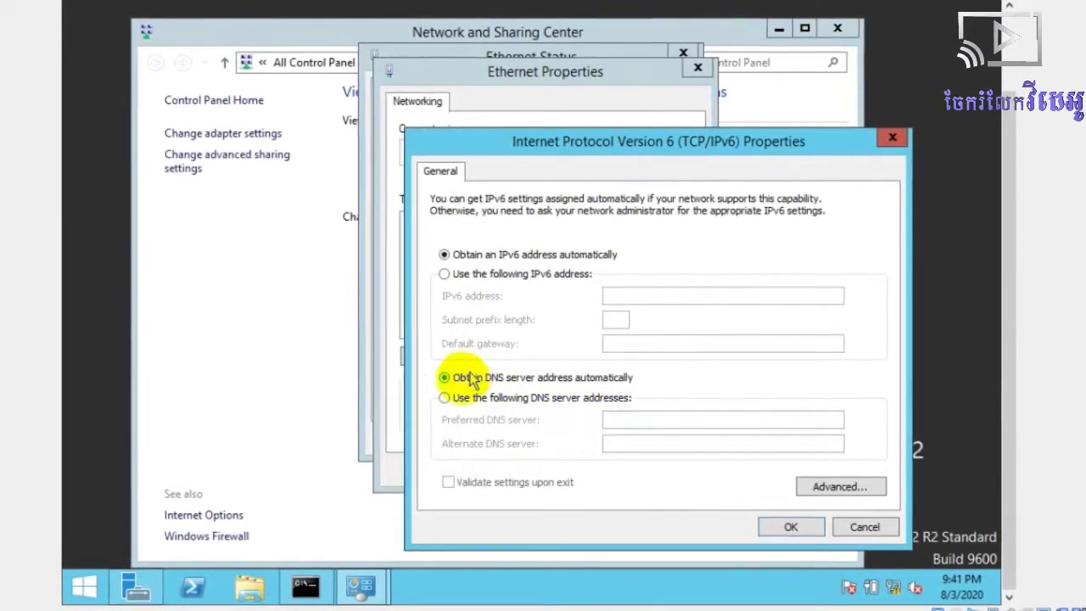
left_click(790, 526)
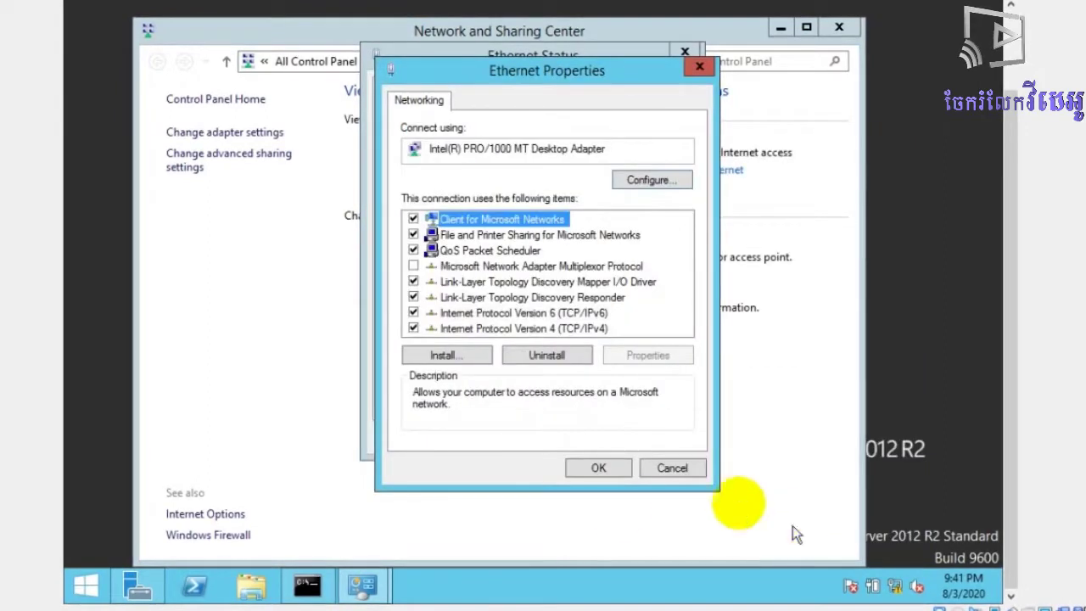
left_click(598, 469)
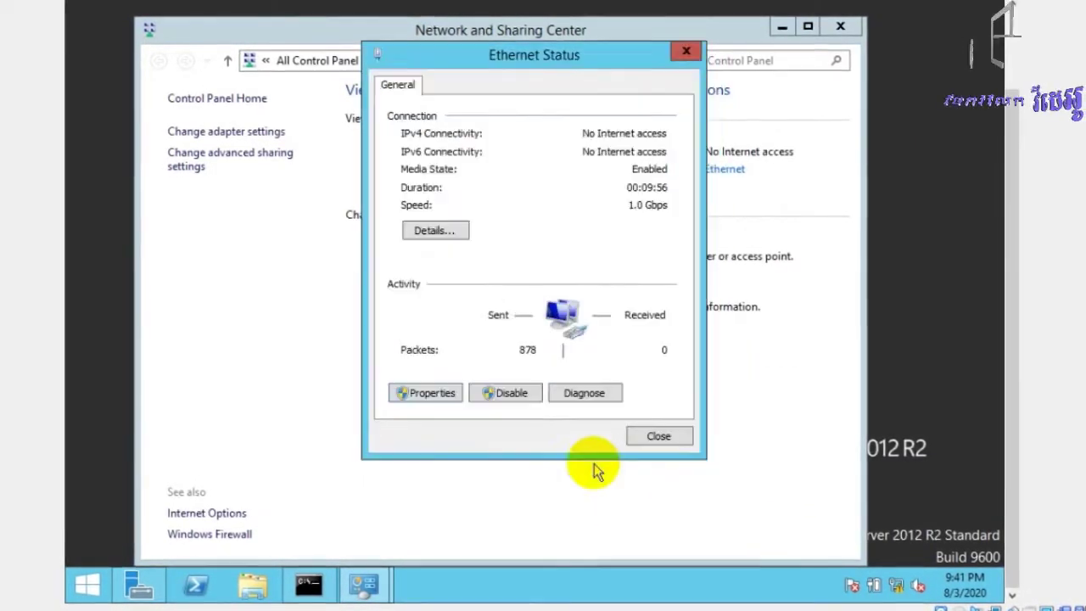
left_click(656, 438)
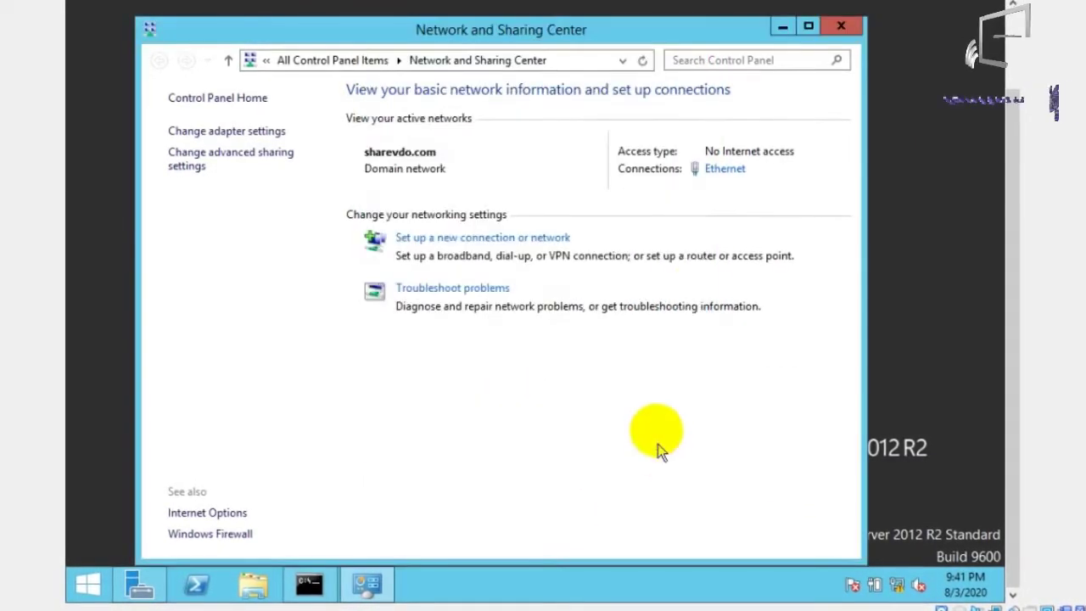
left_click(841, 26)
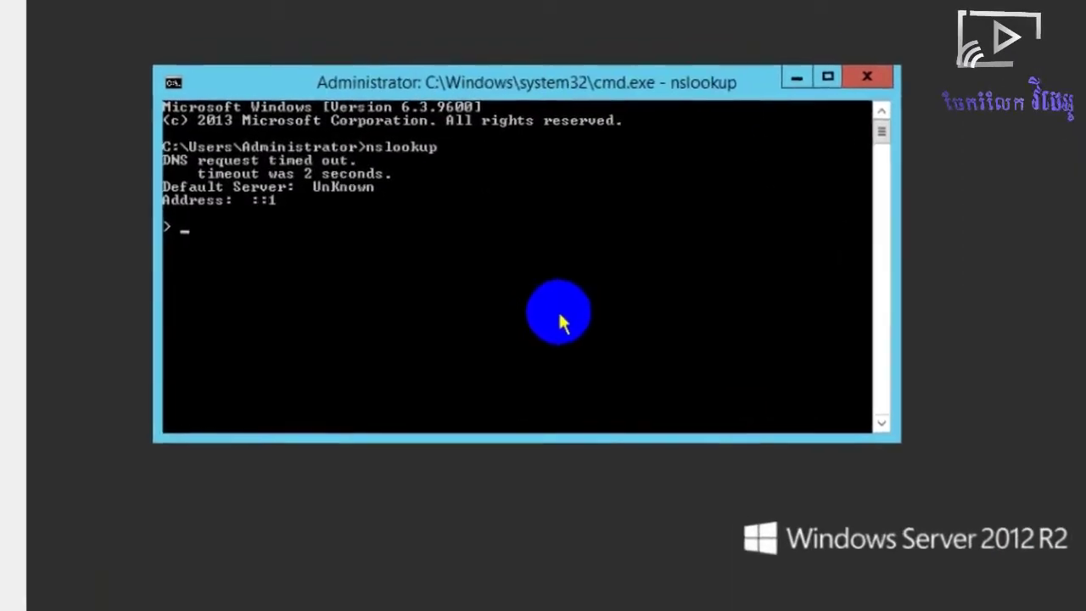
- Exit the current nslookup session, run nslookup again to recheck the default DNS server, and minimize the command prompt
key("ctrl+c")
key("Return")
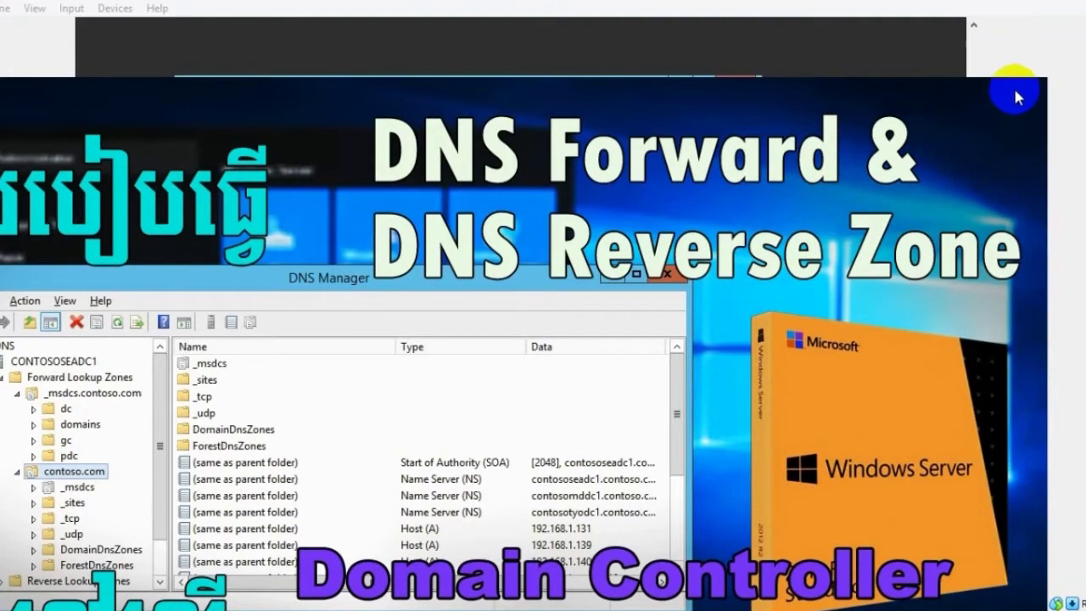
left_click(1037, 87)
left_click_drag(501, 92, 459, 92)
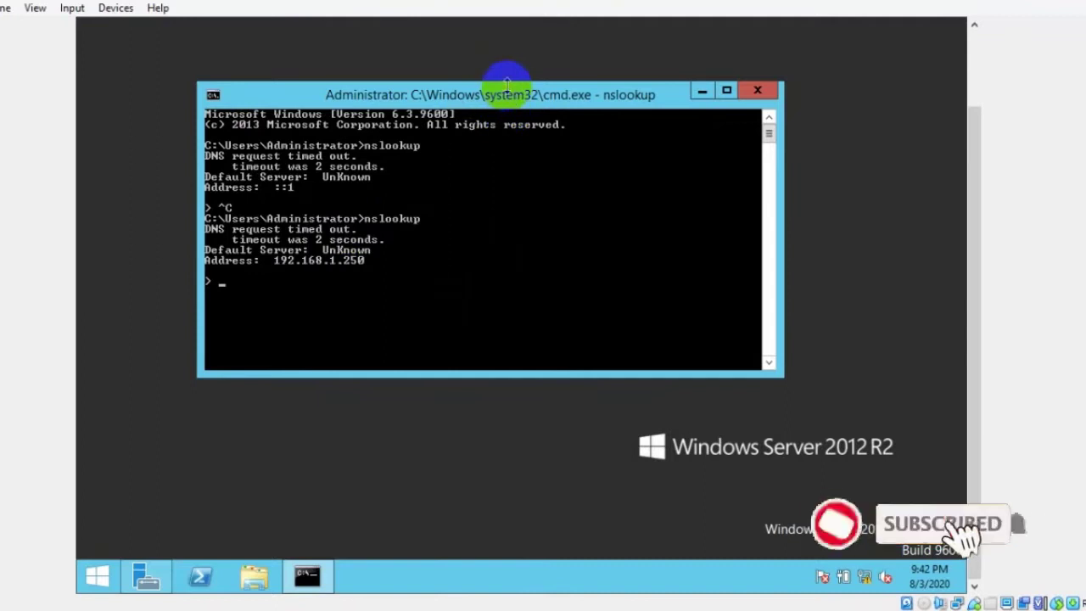
left_click_drag(515, 97, 483, 73)
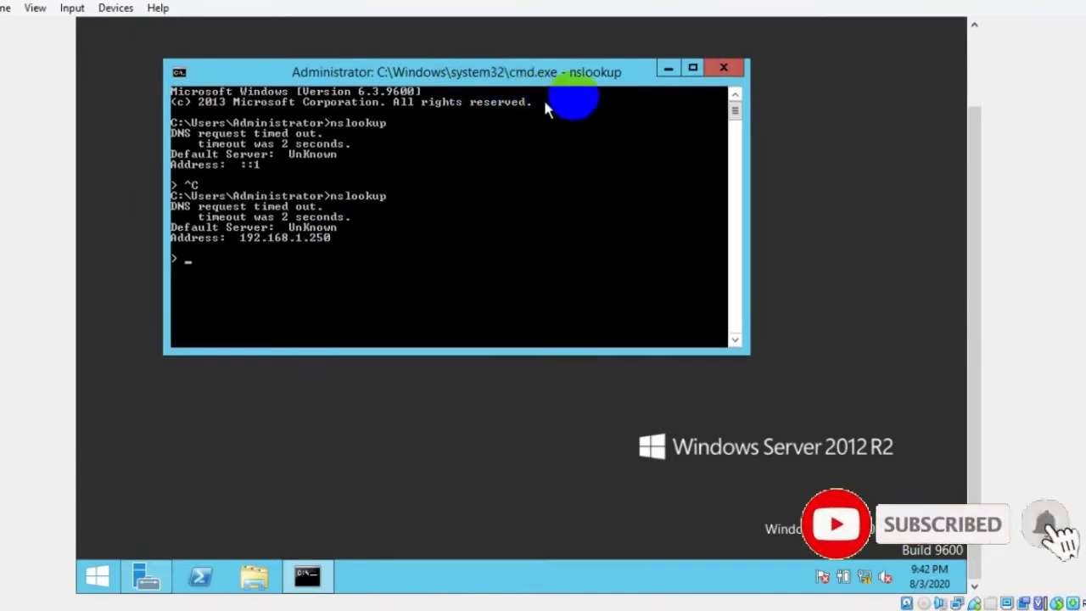
left_click(669, 66)
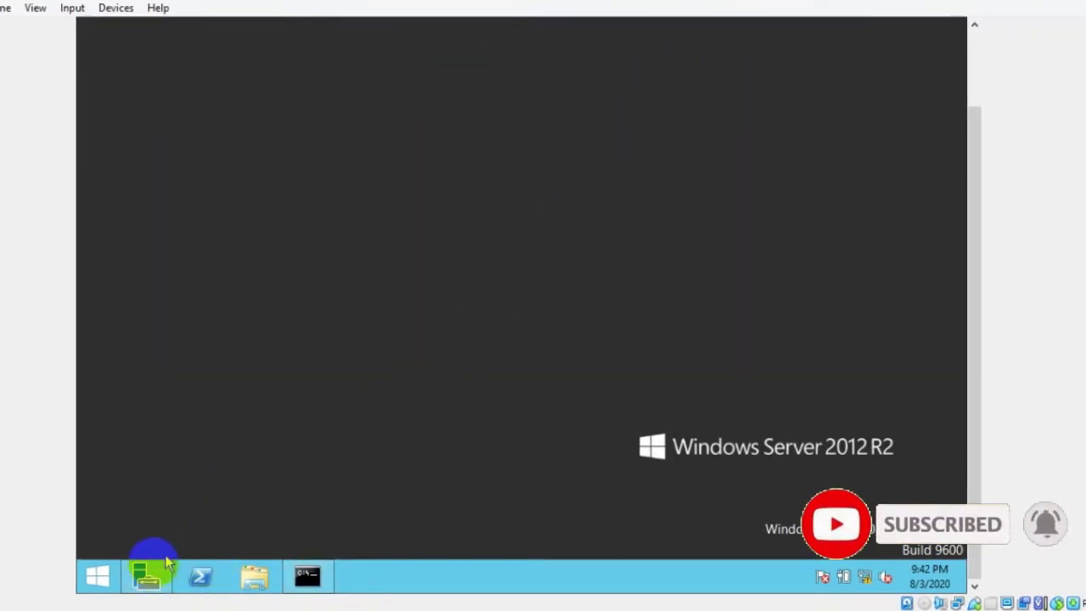
- Switch to Server Manager and open the DNS management console
left_click(147, 579)
mouse_move(147, 579)
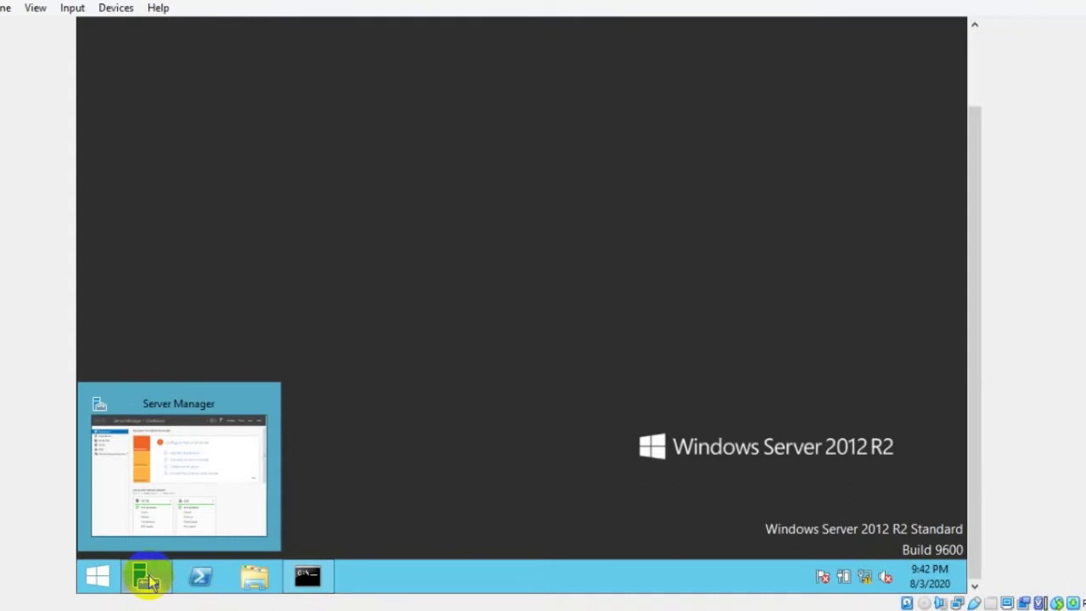
left_click(147, 579)
left_click_drag(977, 213, 962, 145)
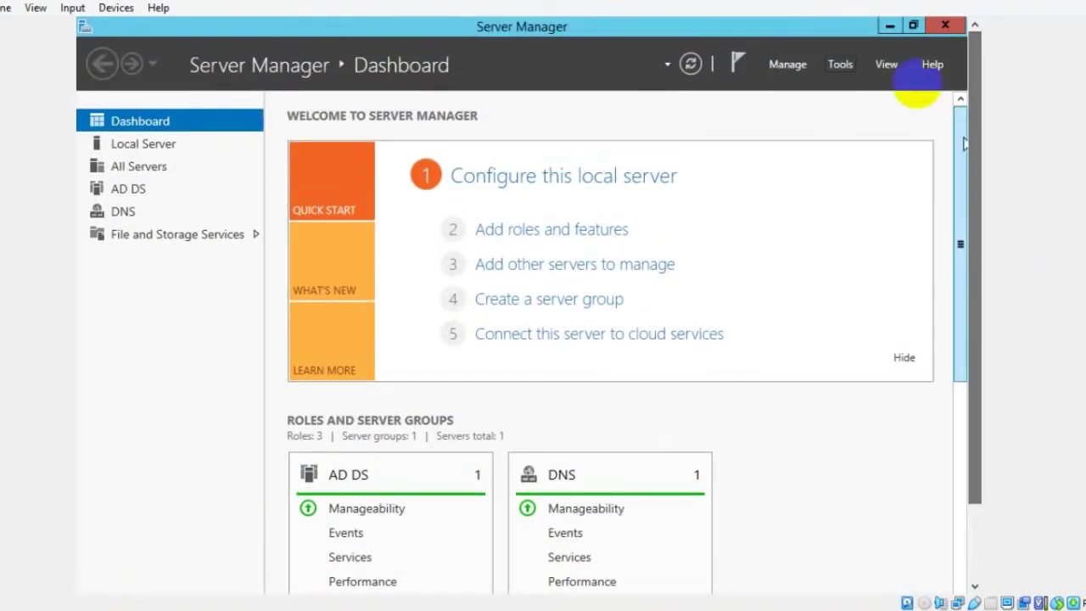
left_click(838, 64)
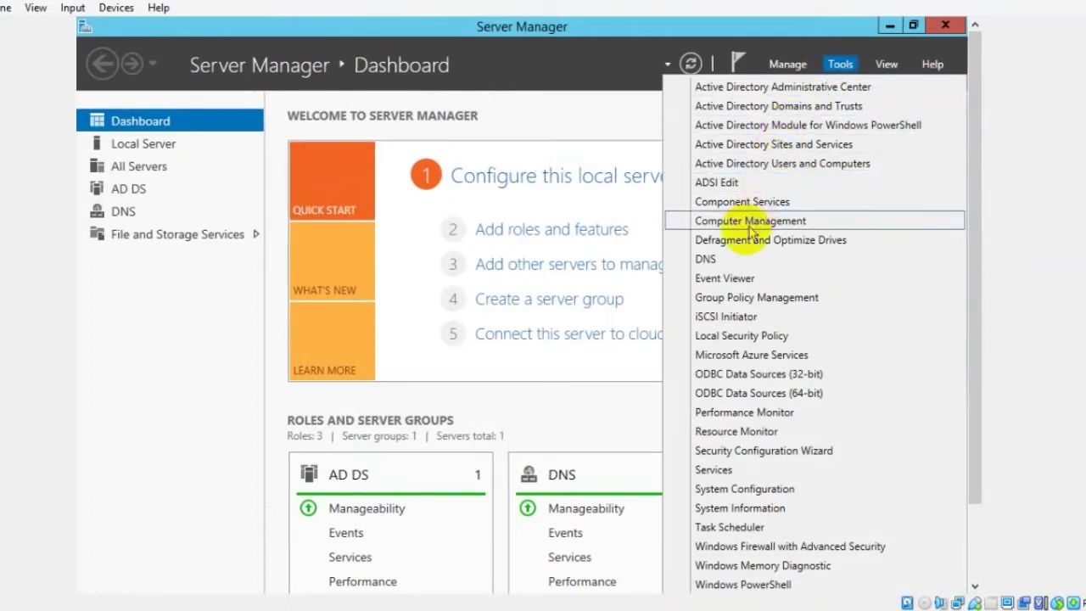
left_click(722, 261)
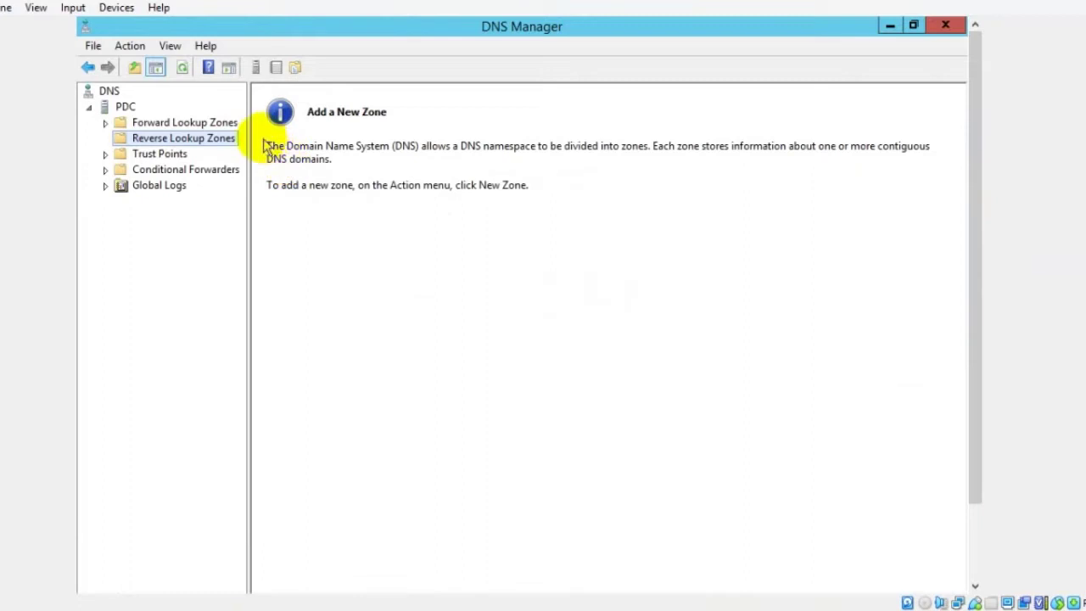
- Examine the forward lookup zones on the PDC server, including the Start of Authority and pdc host records in sharevdo.com
left_click(89, 108)
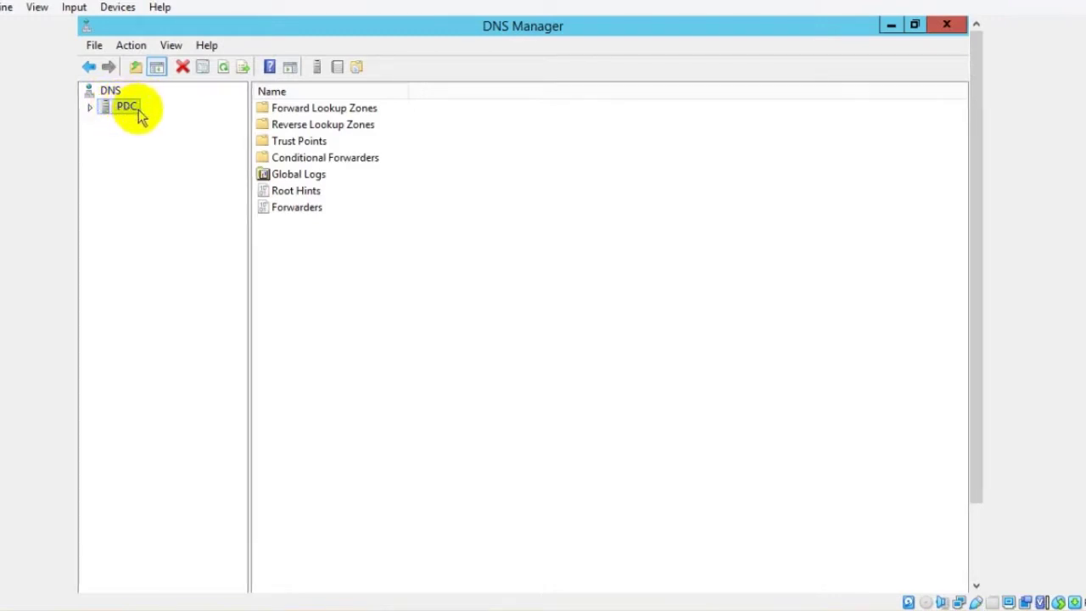
left_click(90, 109)
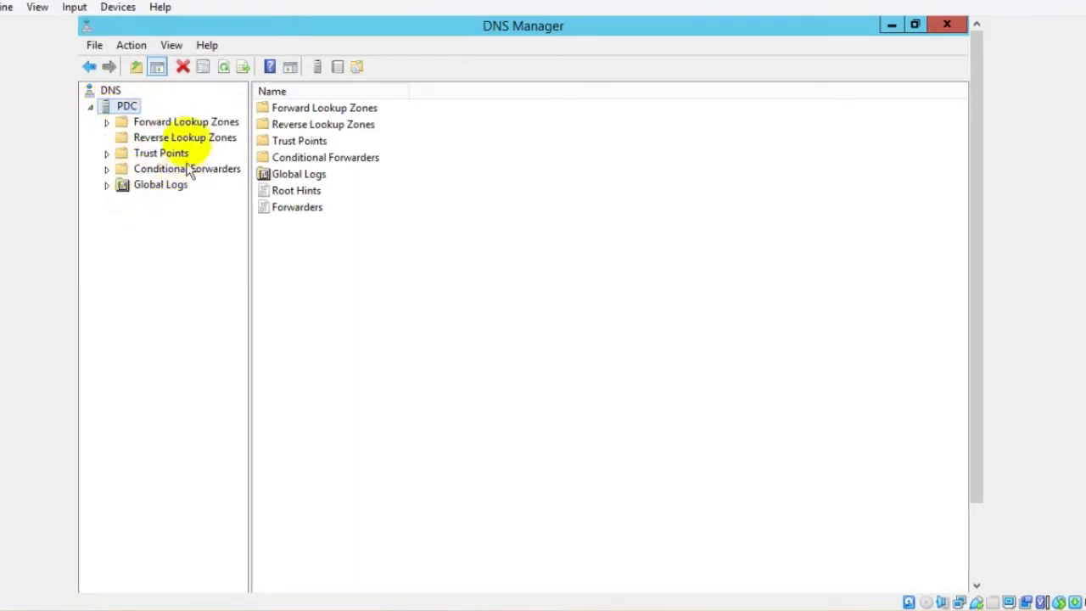
left_click(167, 123)
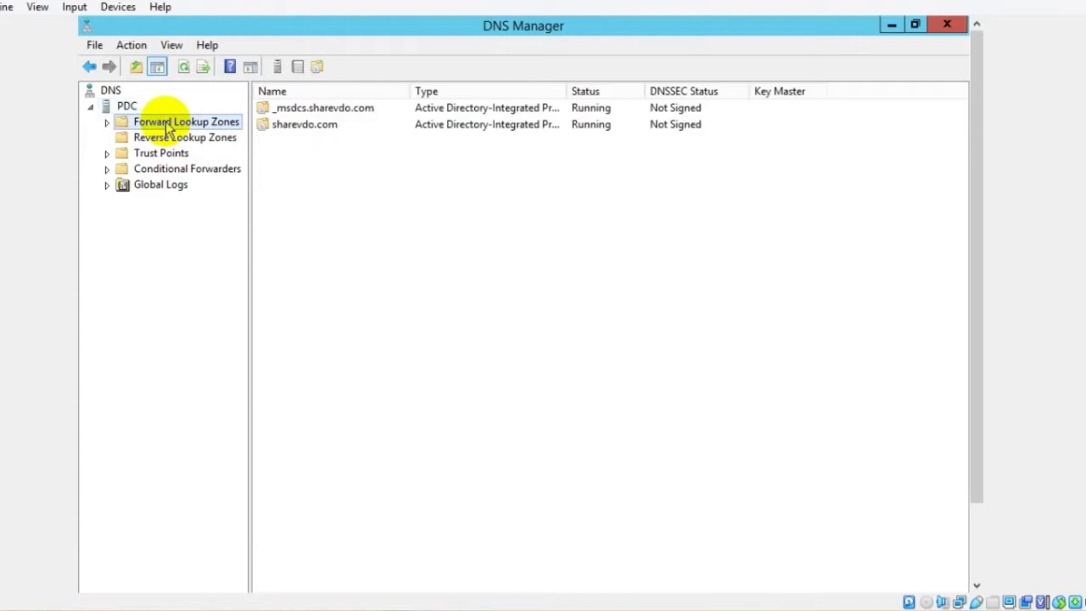
left_click(313, 126)
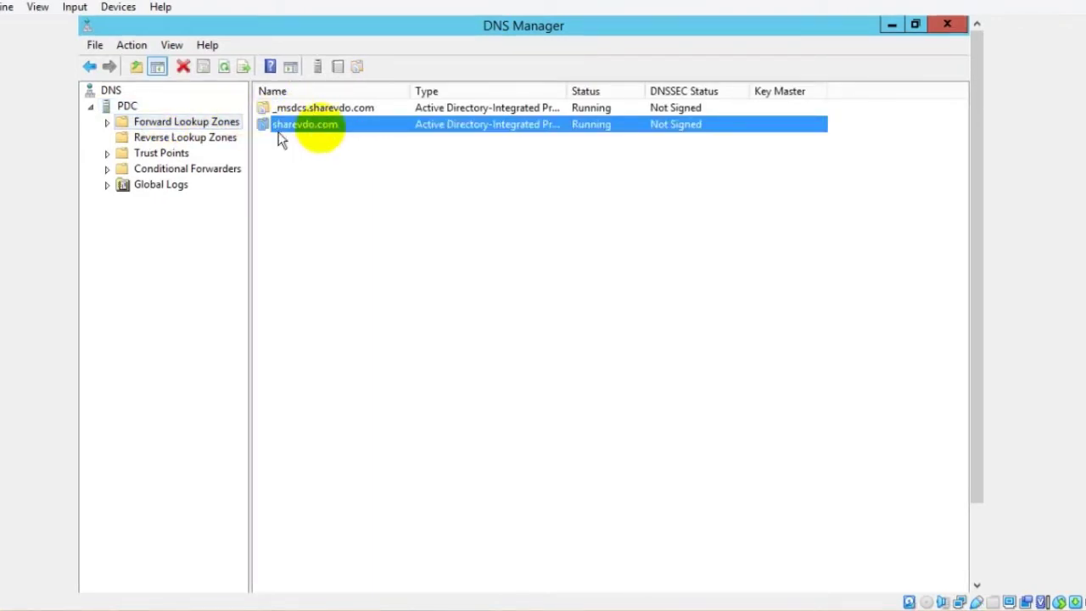
left_click(331, 109)
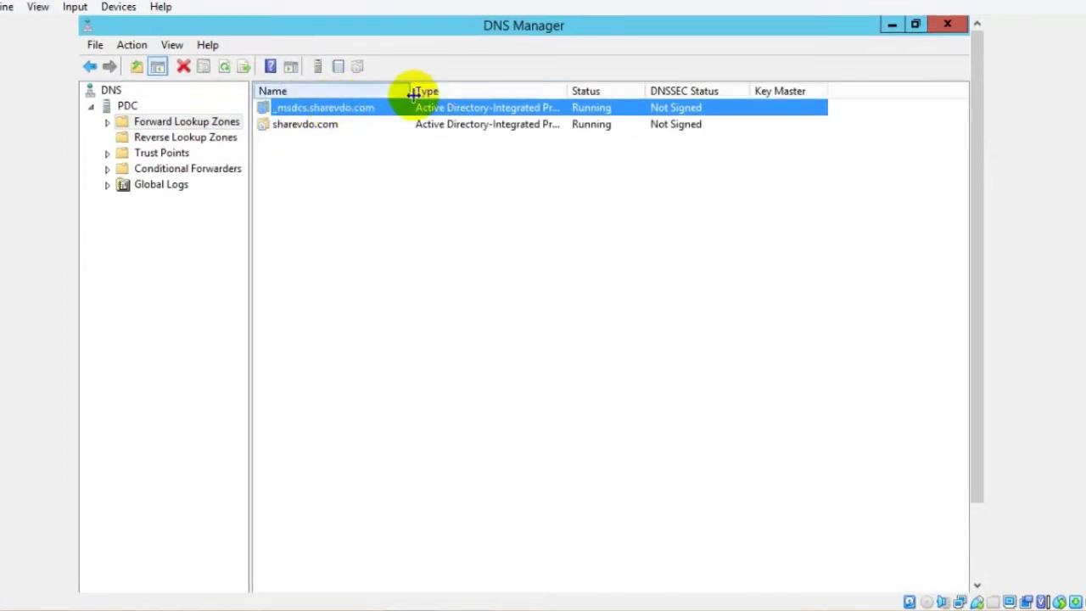
left_click(312, 125)
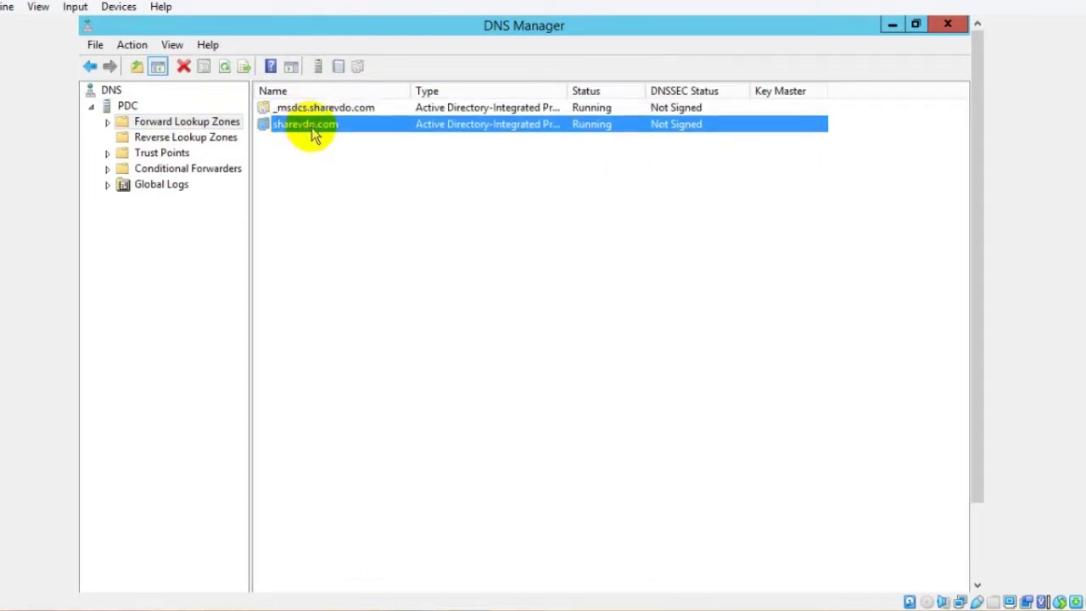
double_click(312, 130)
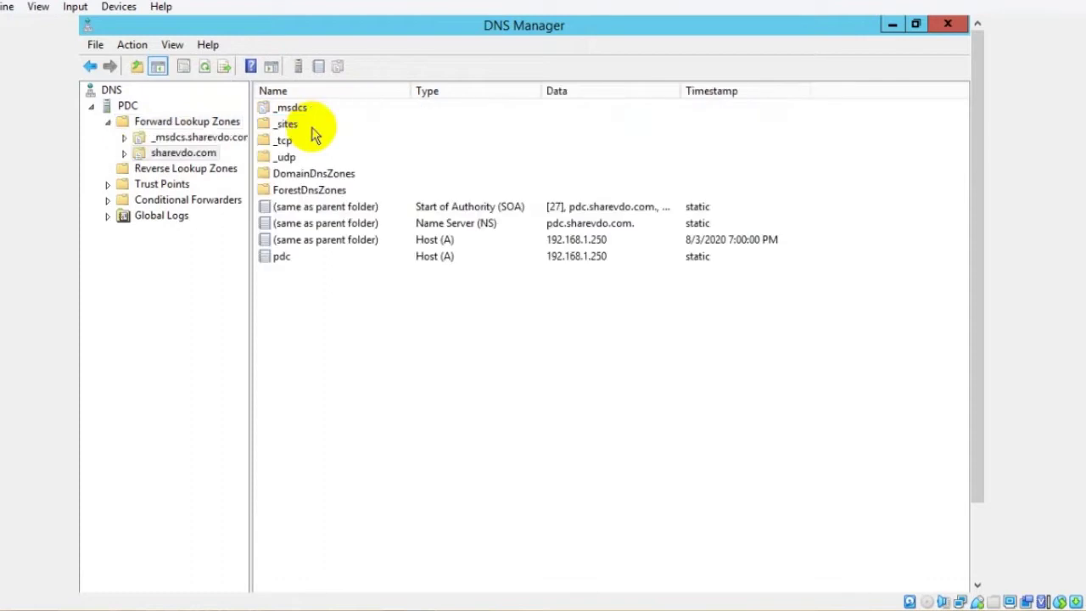
left_click(304, 257)
left_click(297, 207)
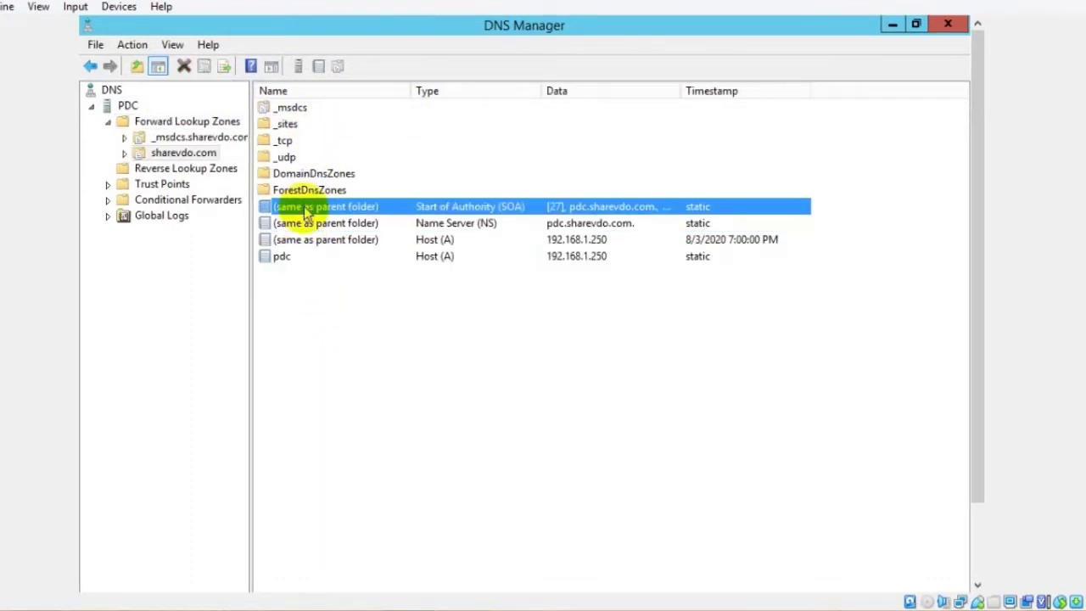
left_click(296, 256)
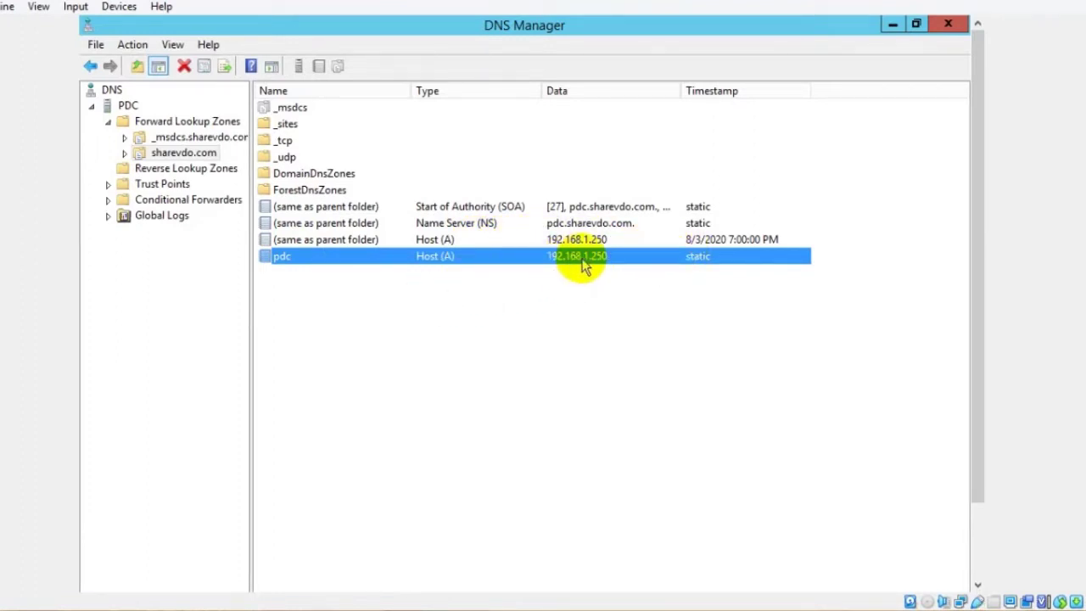
- Inspect the properties of the pdc host record, close them, and view the Reverse Lookup Zones folder
double_click(383, 261)
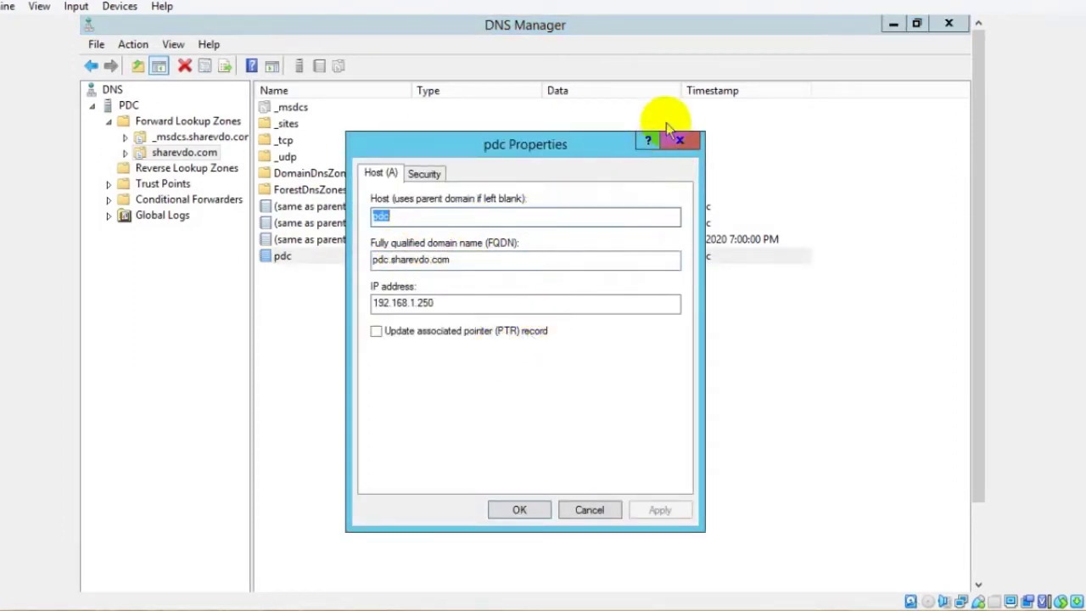
left_click(683, 140)
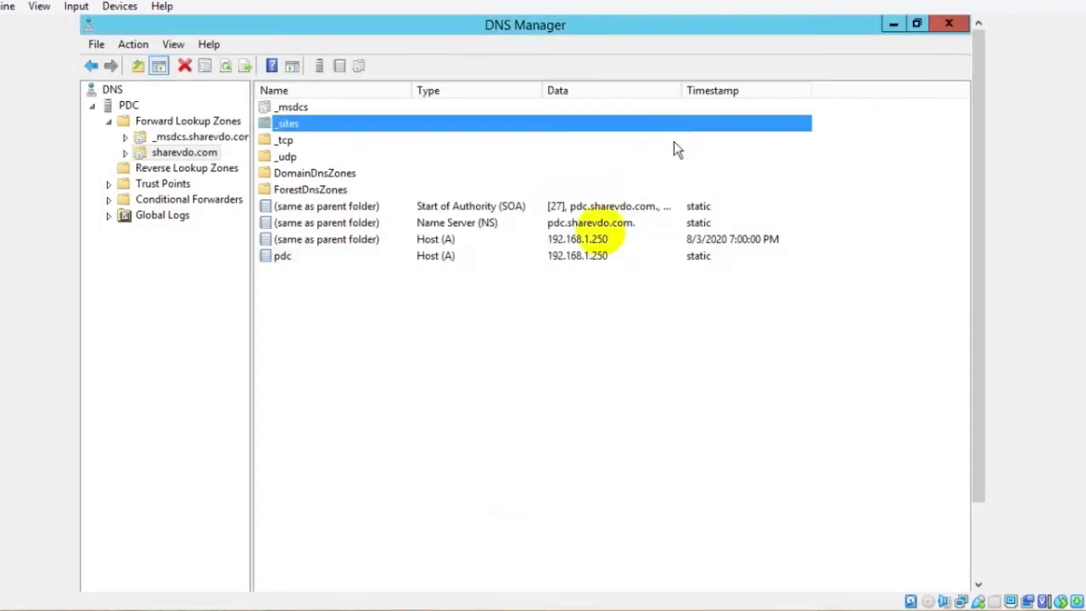
left_click(185, 169)
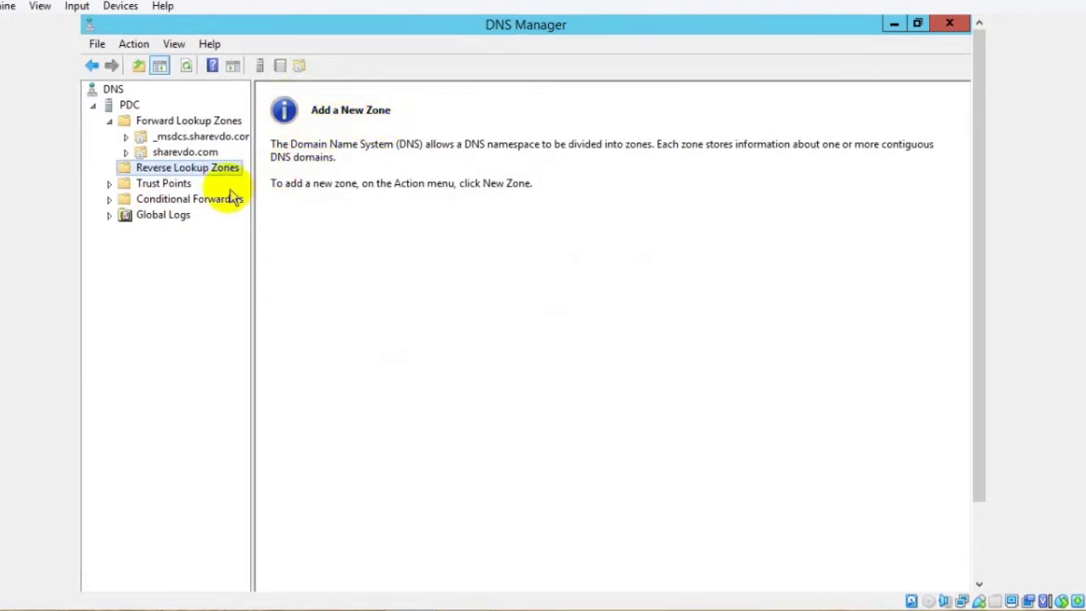
- Start a new reverse lookup zone as an Active Directory-stored primary zone, replicated to all DNS servers on domain controllers in the sharevdo.com domain
left_click(169, 175)
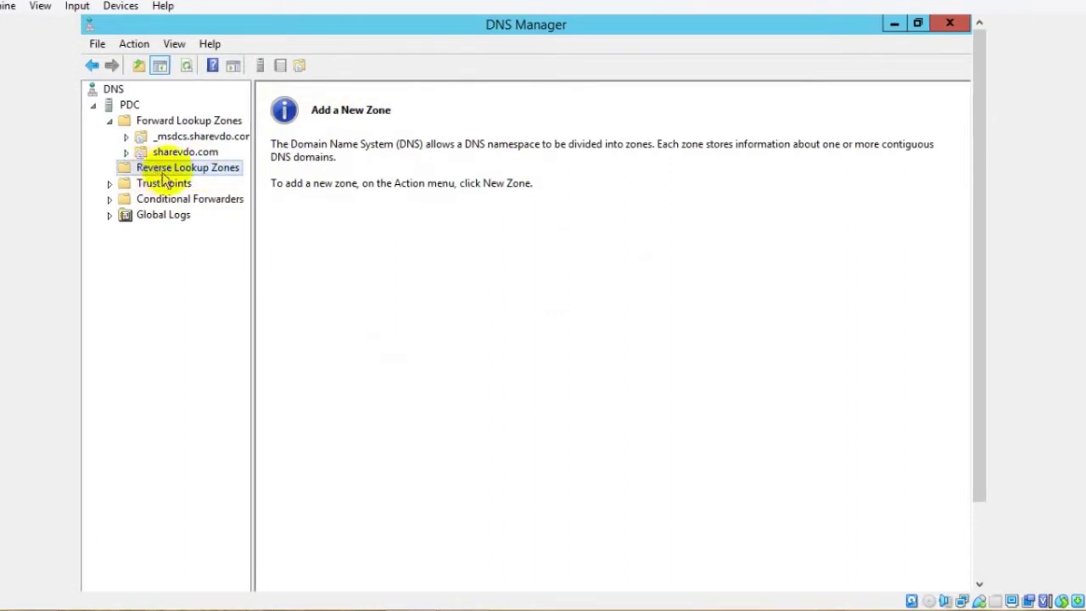
right_click(167, 176)
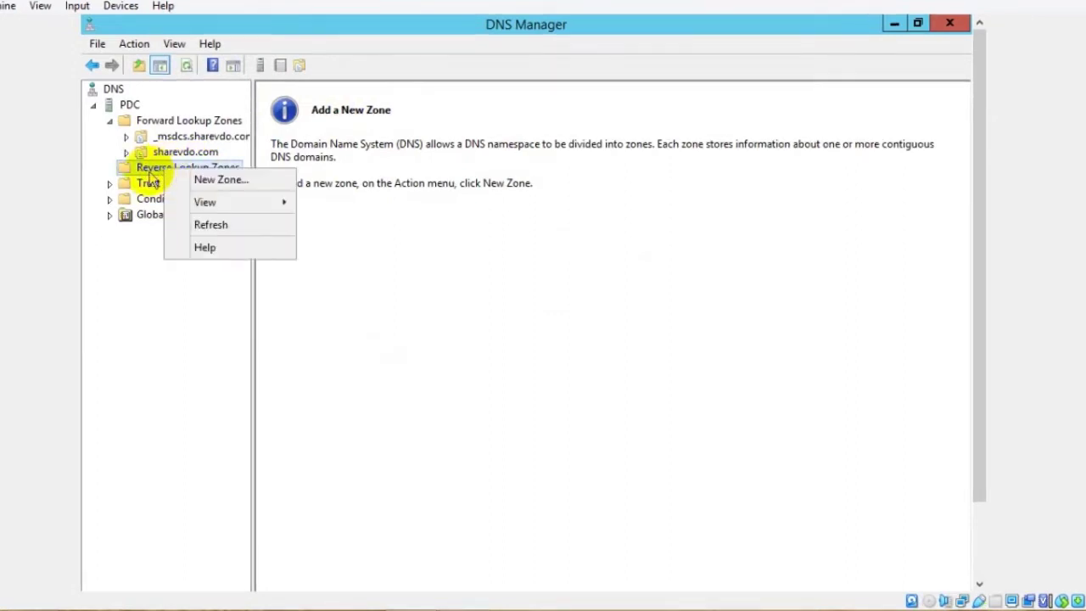
left_click(196, 183)
left_click_drag(331, 42, 485, 116)
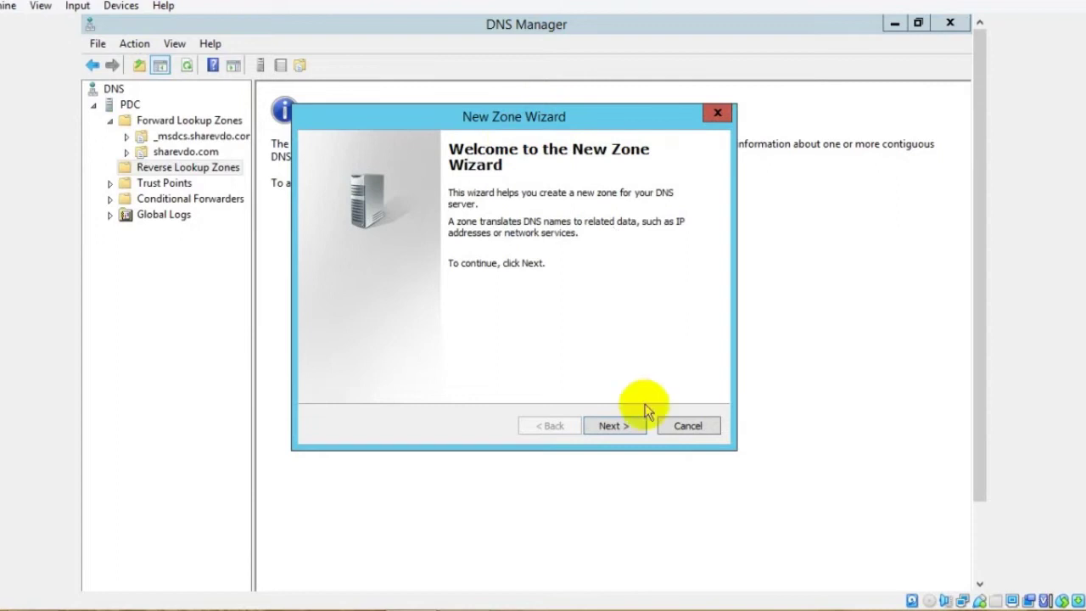
left_click(609, 427)
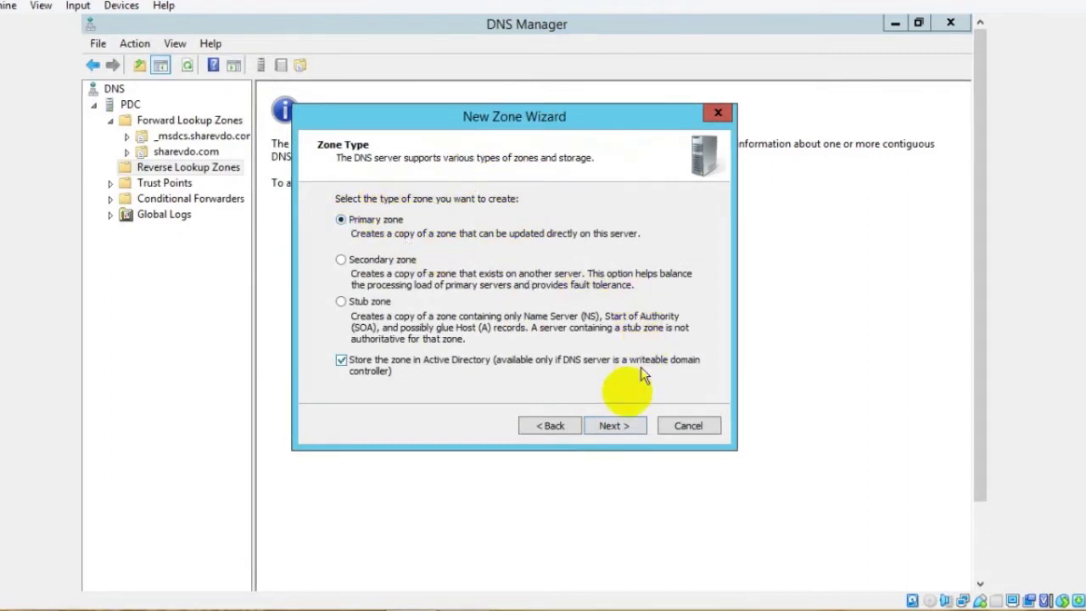
left_click(613, 427)
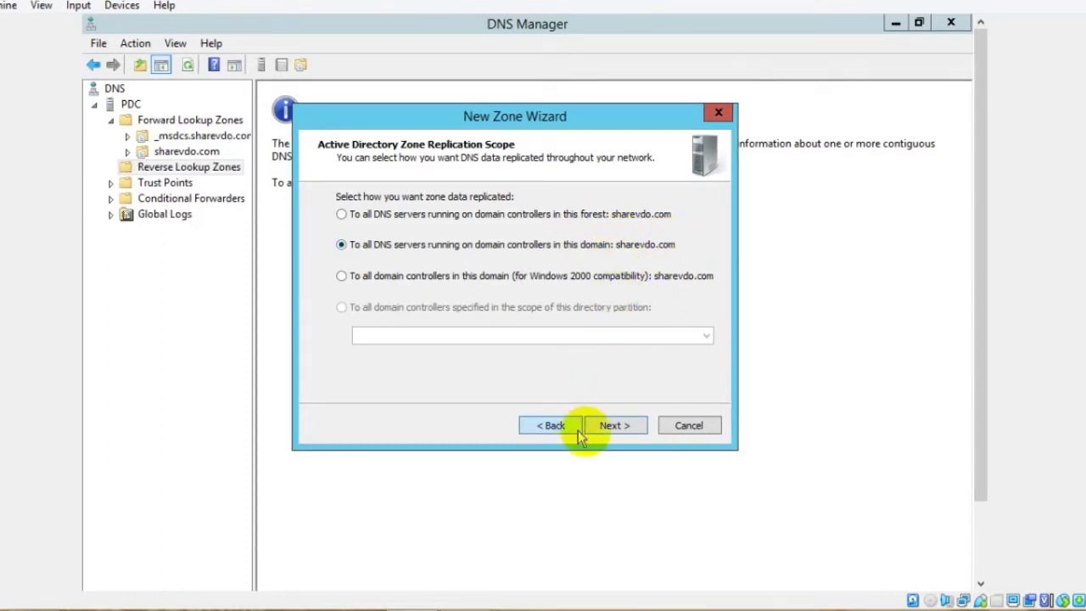
left_click(630, 435)
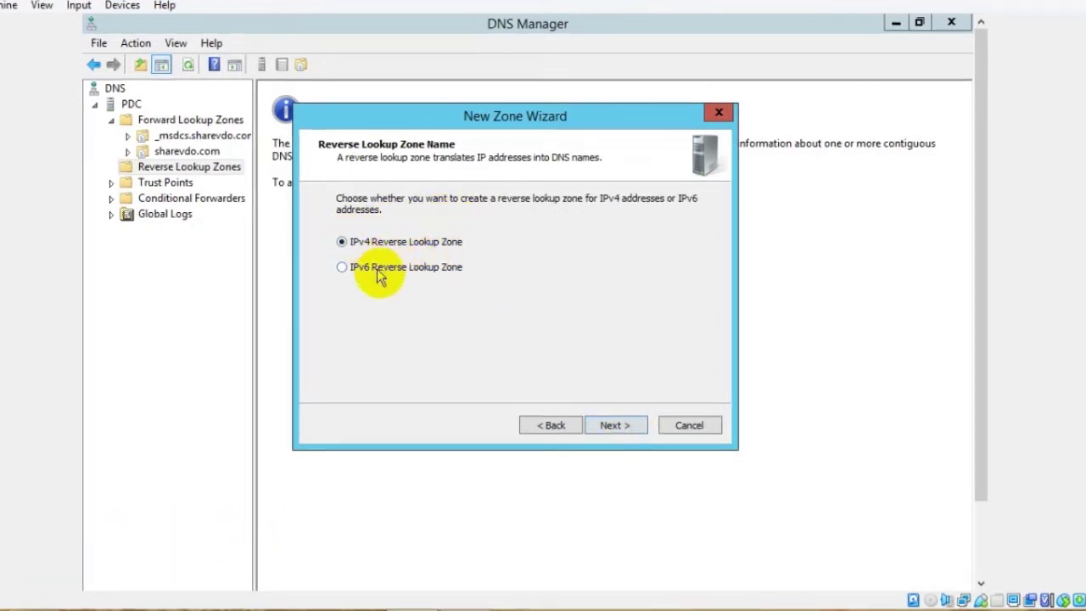
- Make it an IPv4 reverse lookup zone with network ID 192.168.1, disallow dynamic updates, and finish creating the zone
left_click(613, 425)
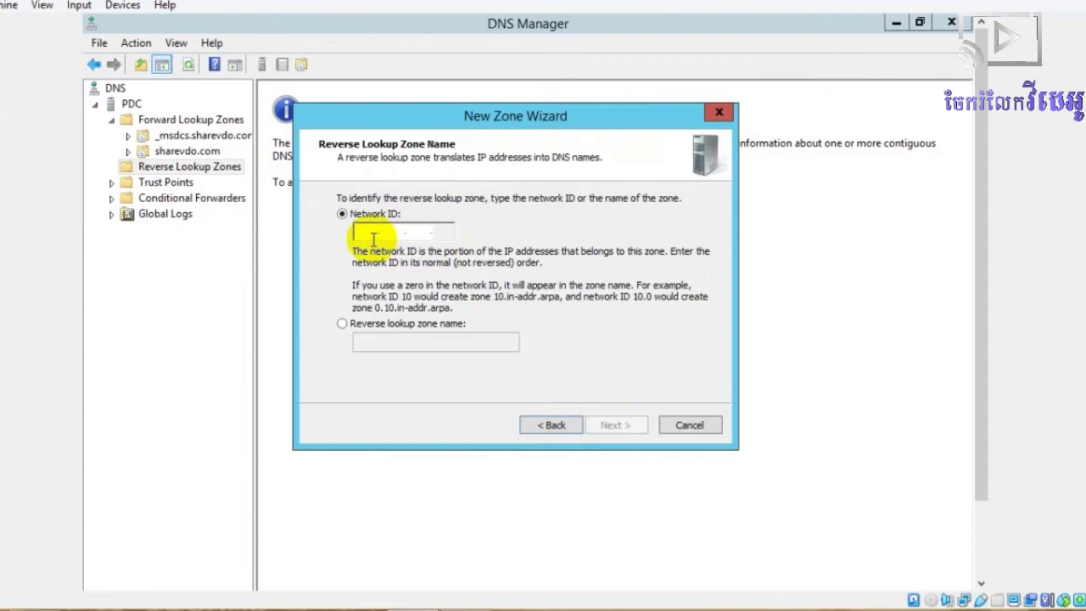
type("192 .16")
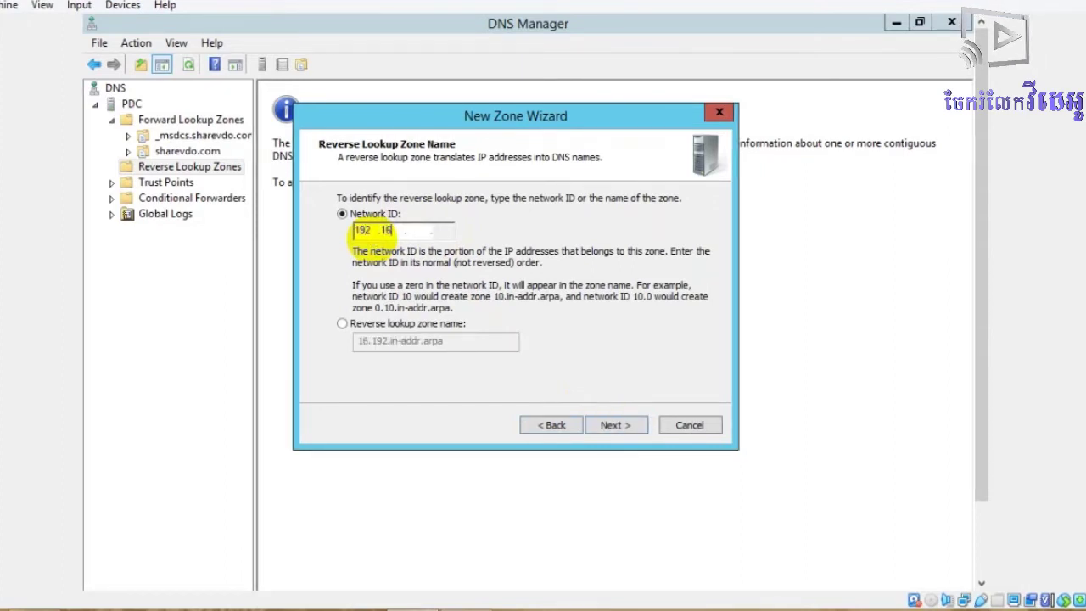
type("8 .1")
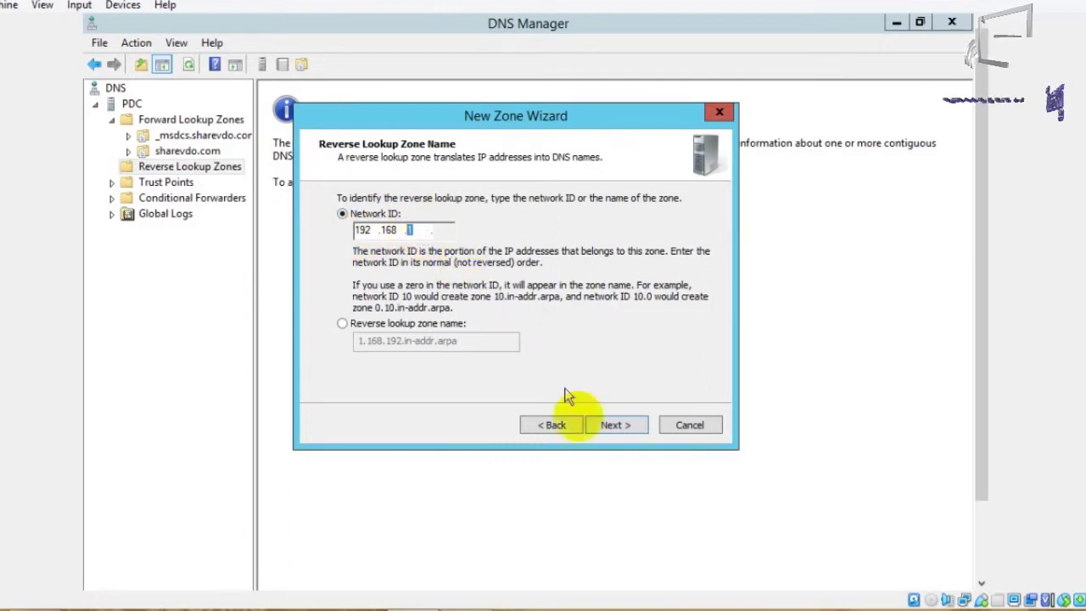
left_click(615, 425)
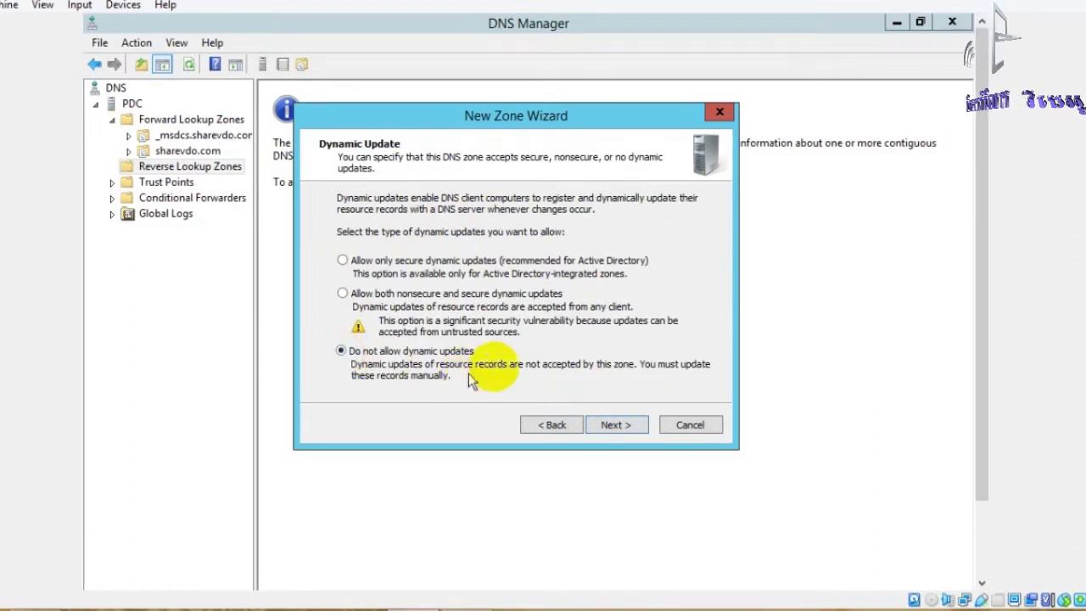
left_click(616, 425)
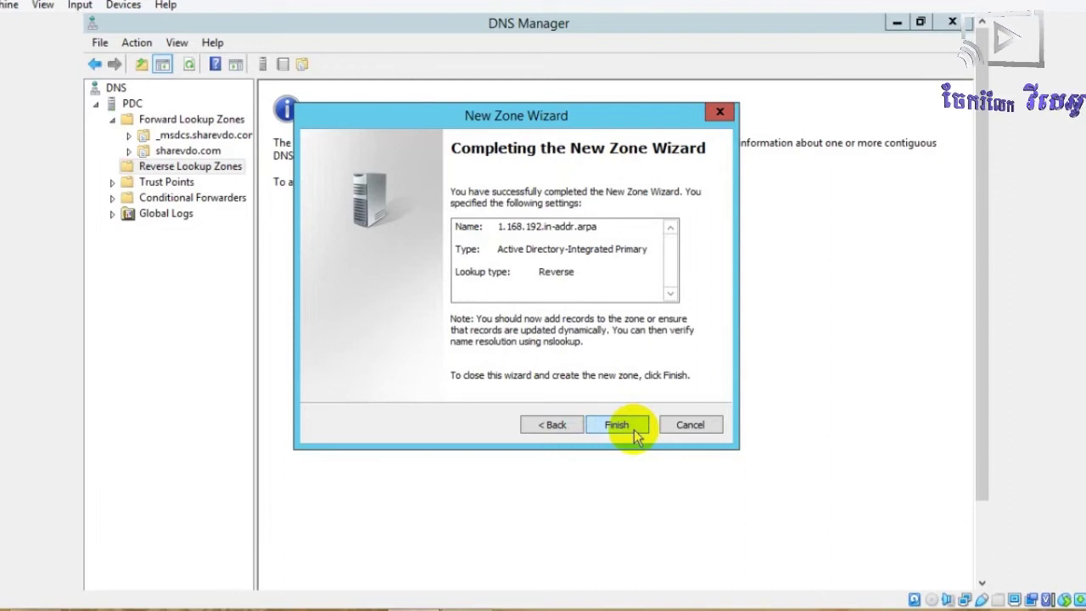
left_click(634, 429)
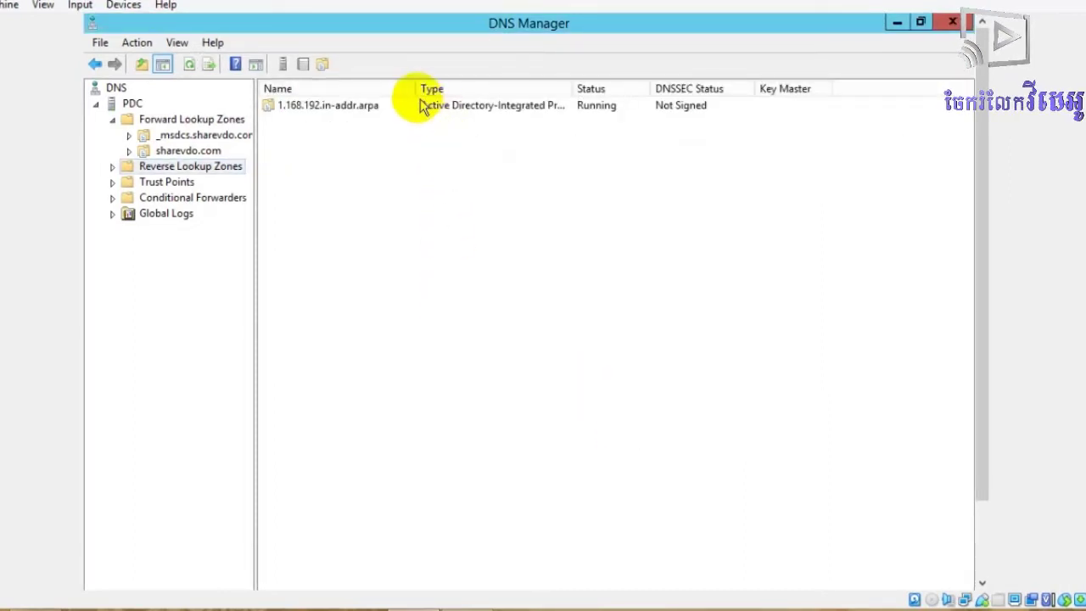
- Examine the records in the new 1.168.192.in-addr.arpa zone and compare them with the pdc host record in sharevdo.com
left_click_drag(414, 88, 439, 88)
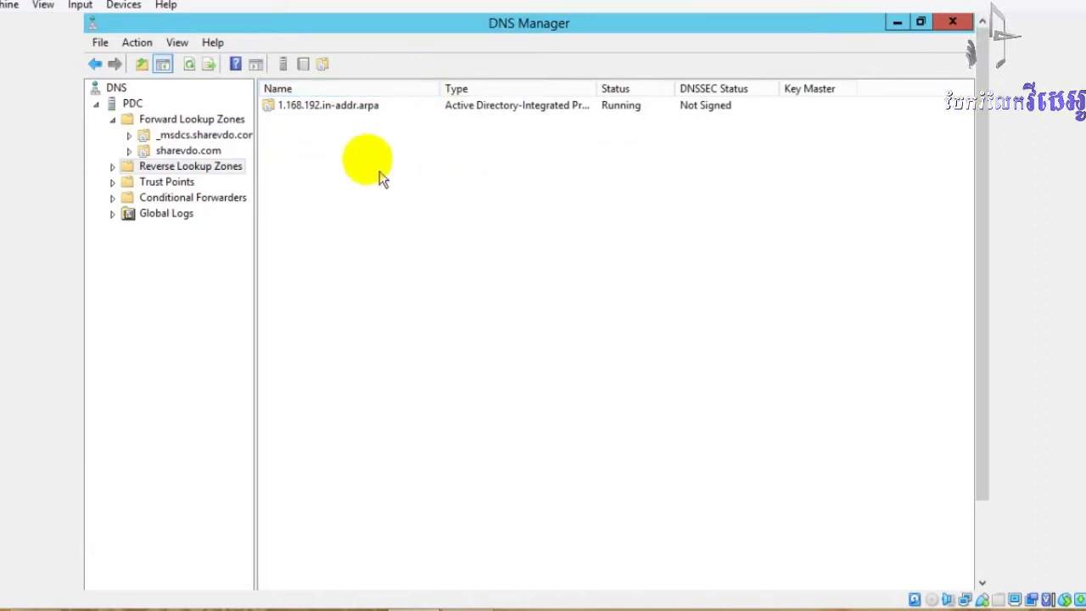
left_click(326, 113)
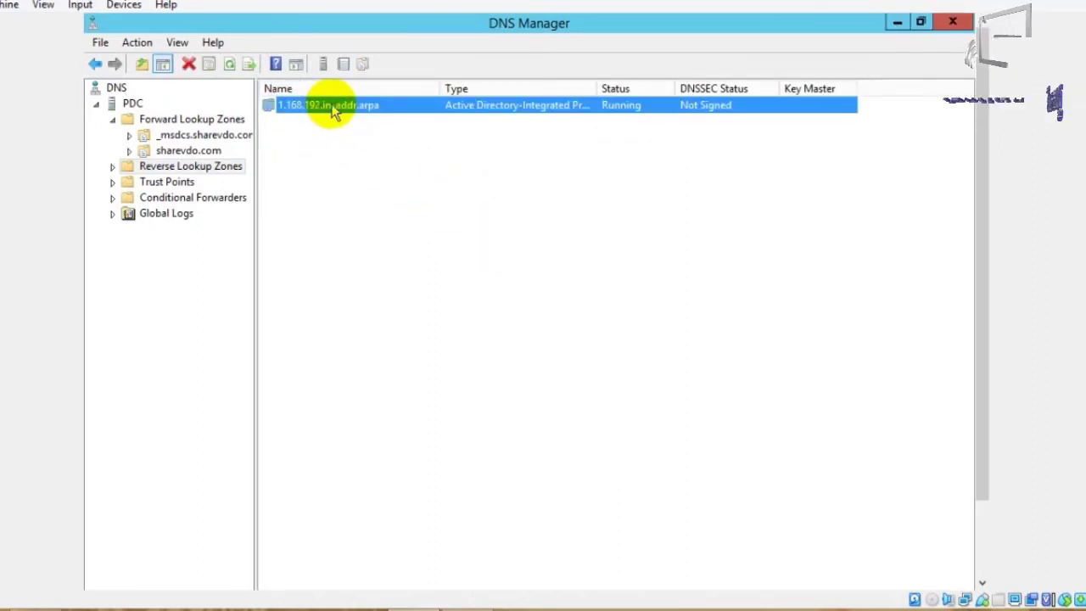
double_click(335, 108)
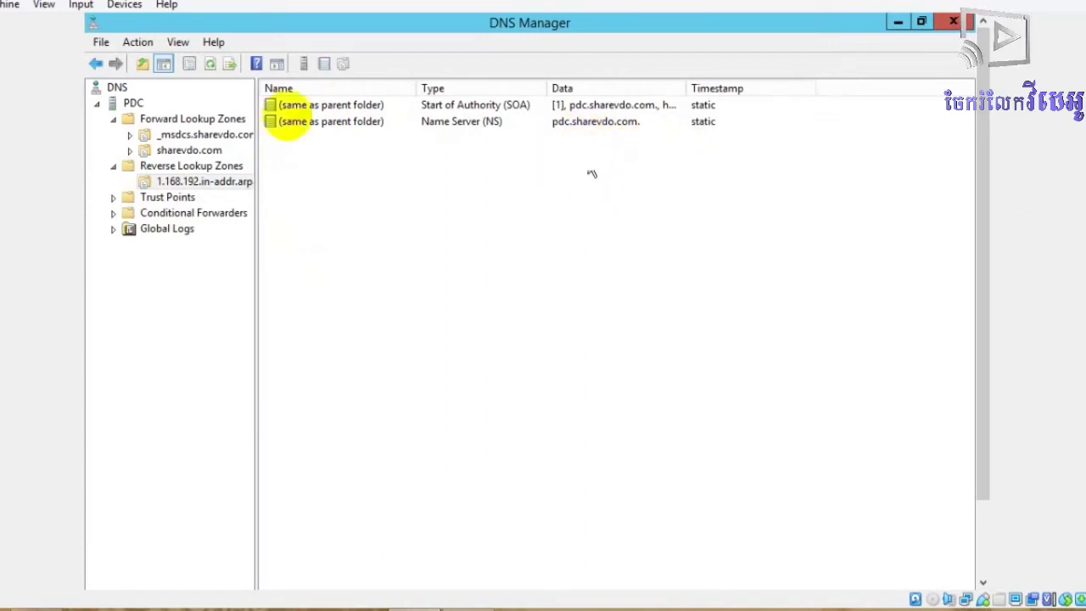
left_click(189, 150)
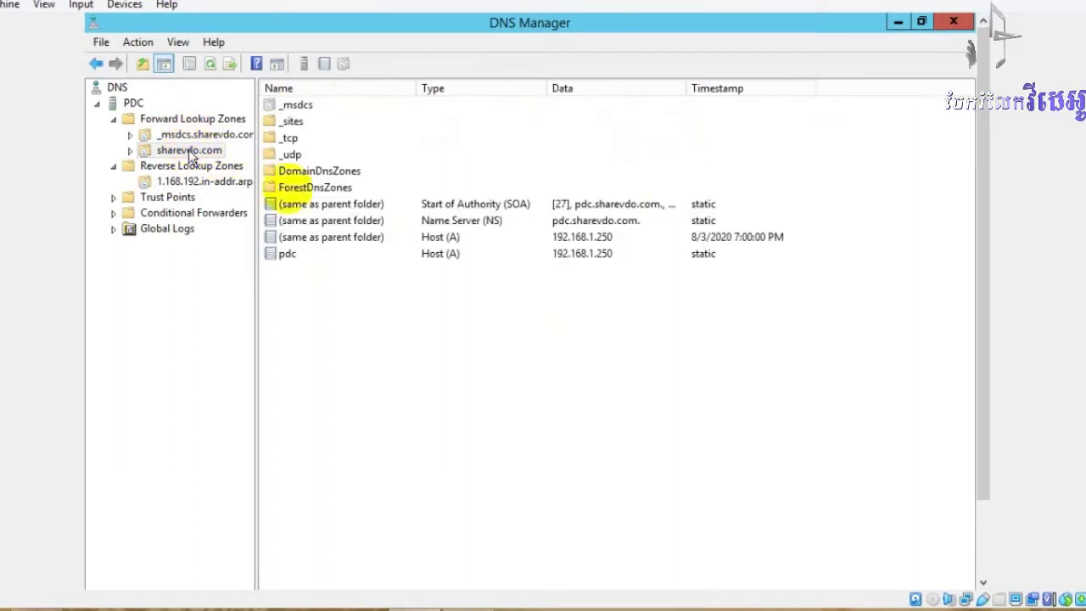
left_click(313, 253)
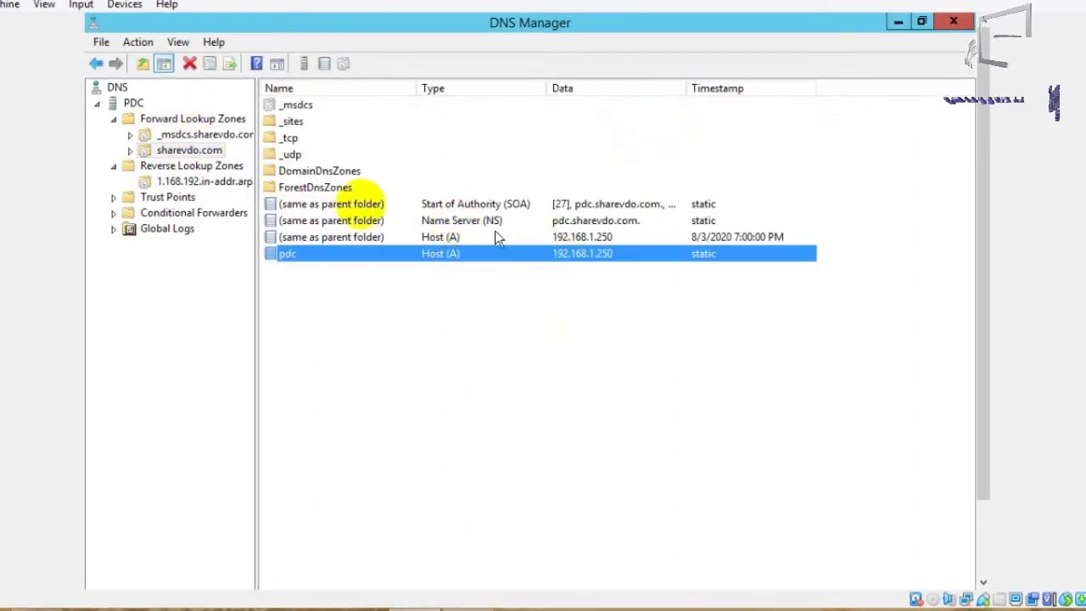
- Start a new pointer (PTR) record in the 1.168.192.in-addr.arpa zone with host IP address 192.168.1.250
left_click(234, 183)
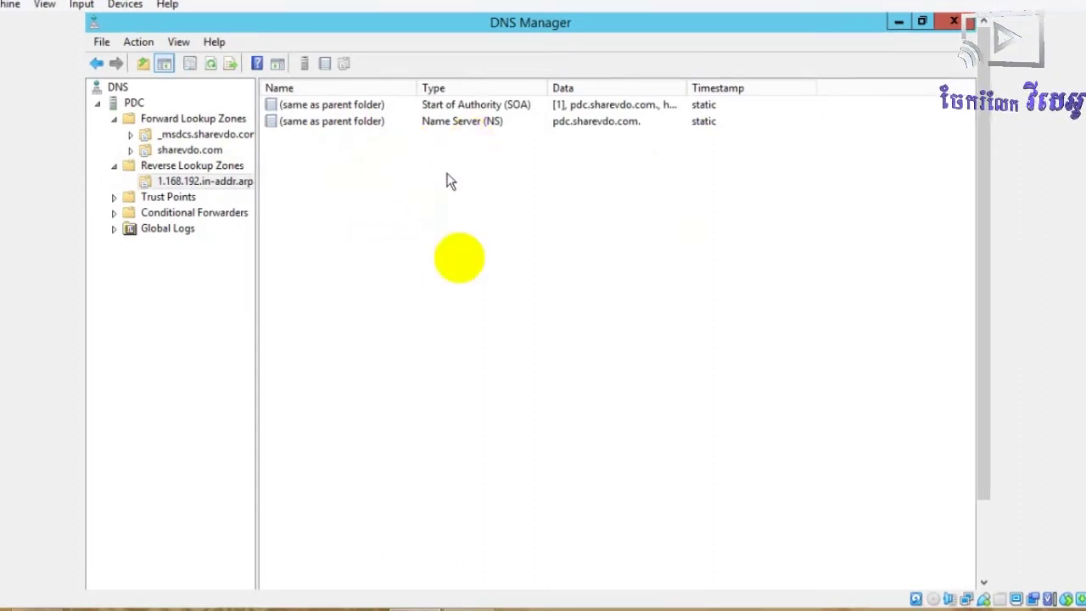
right_click(406, 197)
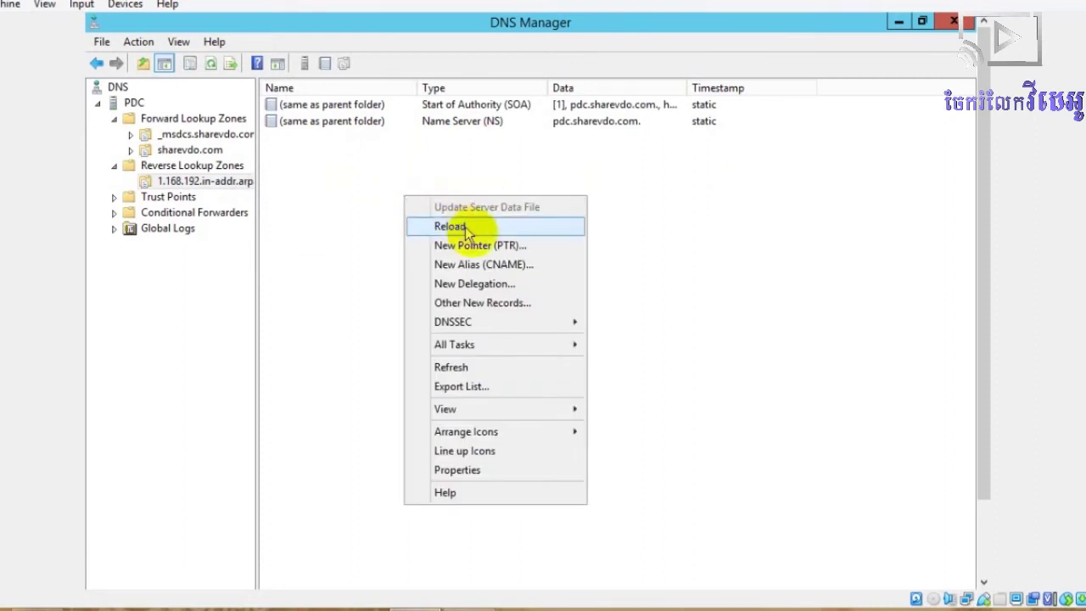
left_click(519, 249)
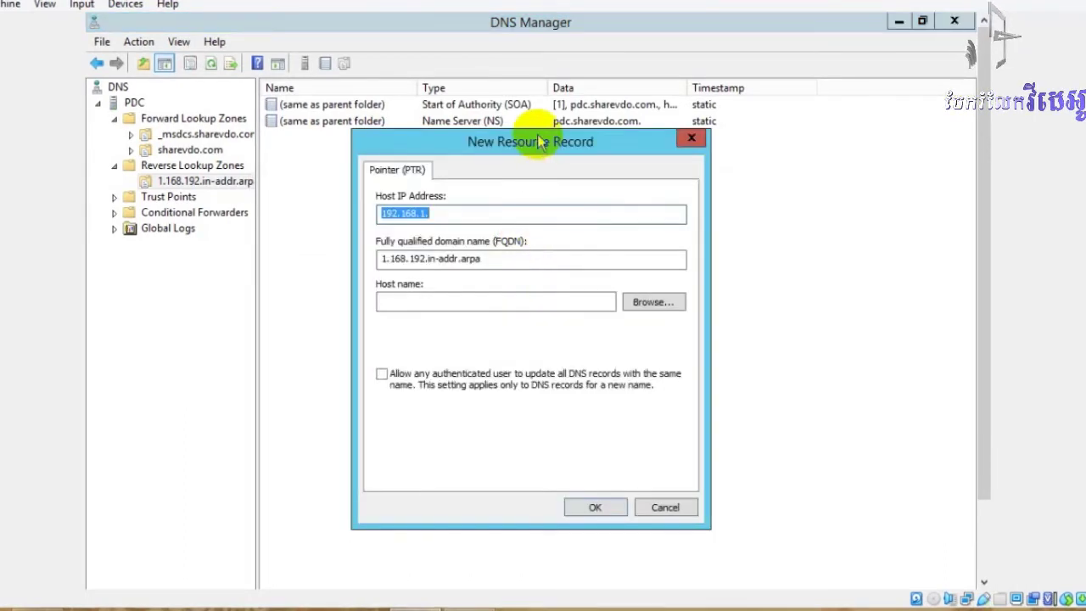
left_click_drag(543, 149, 575, 154)
left_click(524, 218)
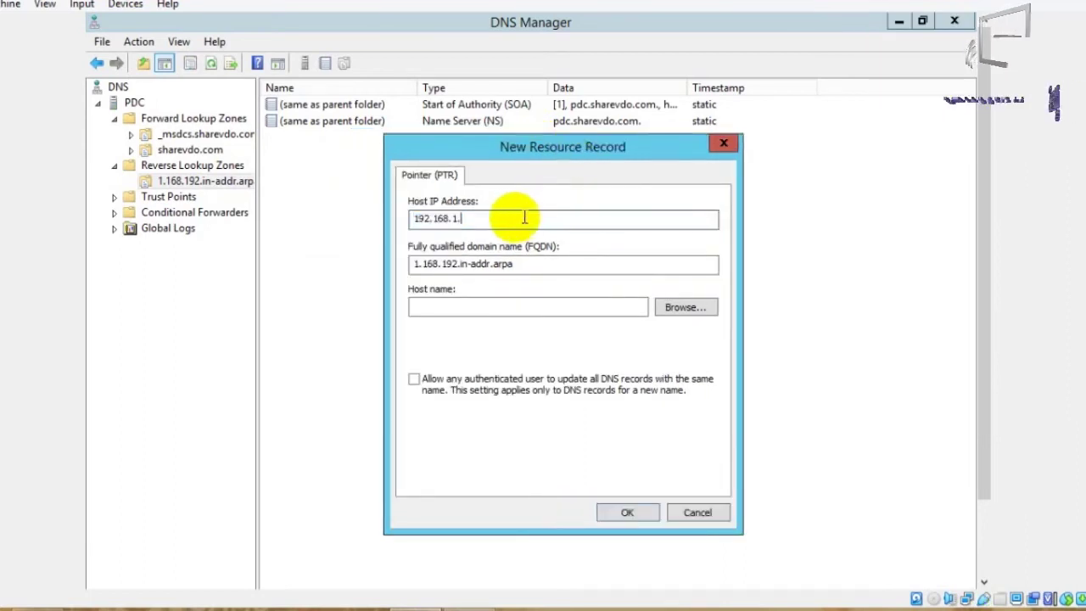
left_click_drag(511, 218, 463, 223)
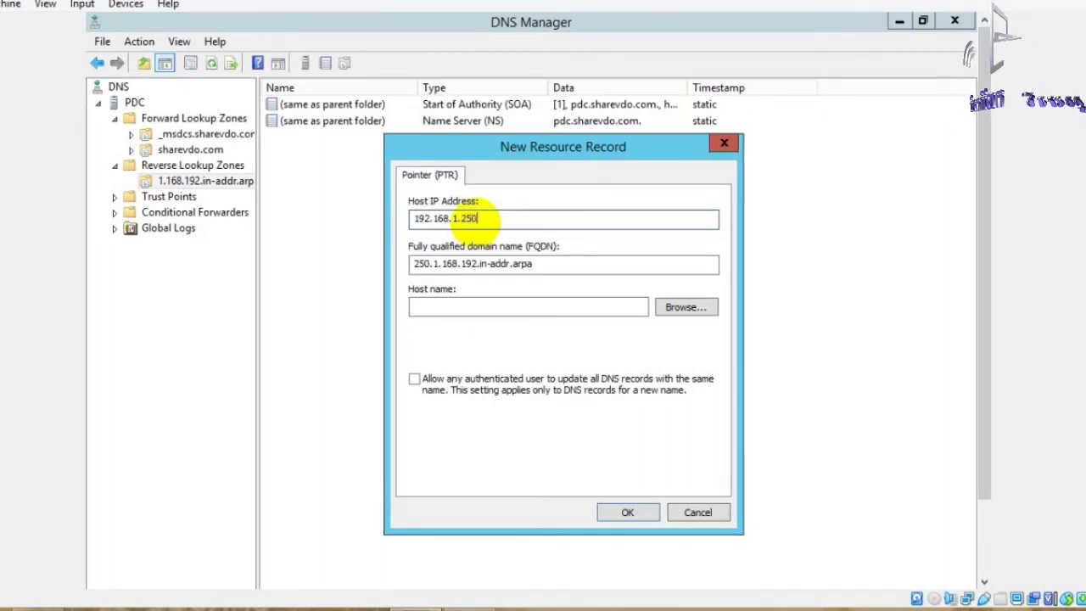
left_click_drag(501, 216, 402, 218)
left_click(571, 223)
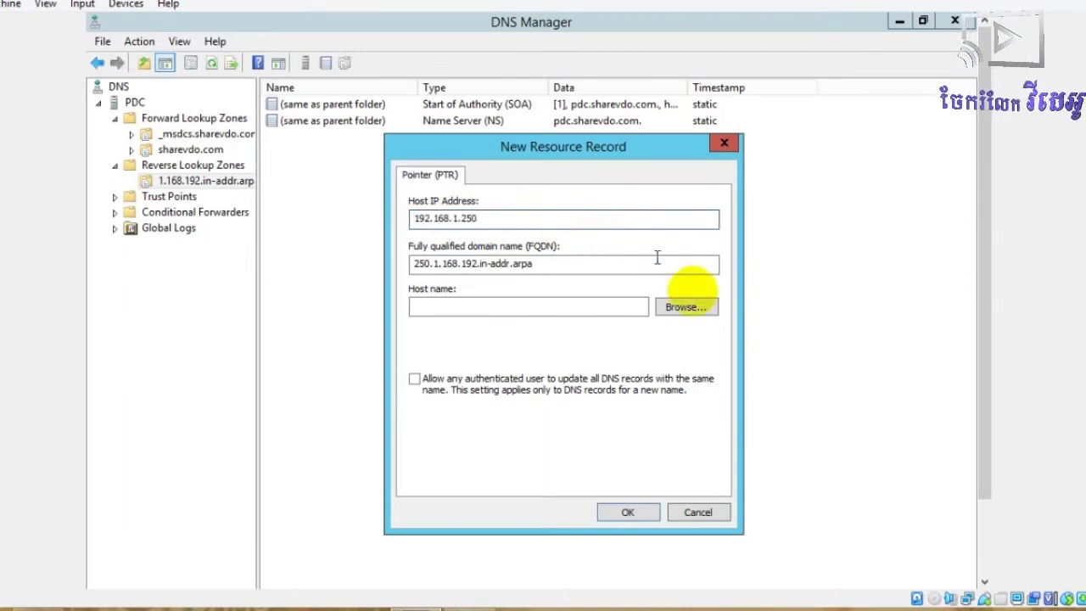
- Browse for the PTR record's host name in the sharevdo.com zone under PDC's Forward Lookup Zones
left_click_drag(981, 469, 938, 572)
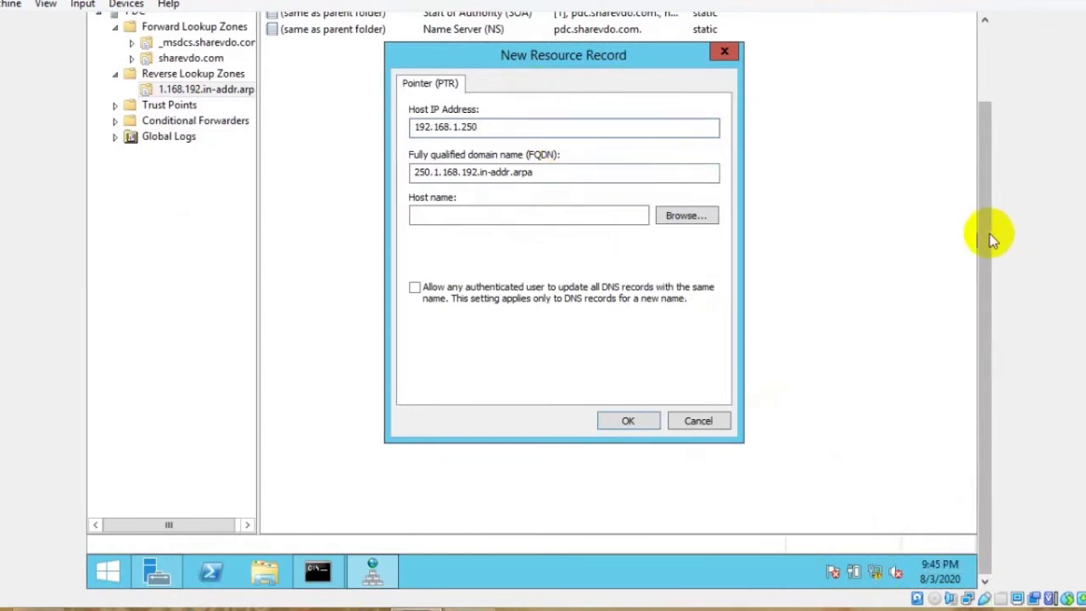
left_click_drag(988, 237, 969, 189)
left_click(535, 268)
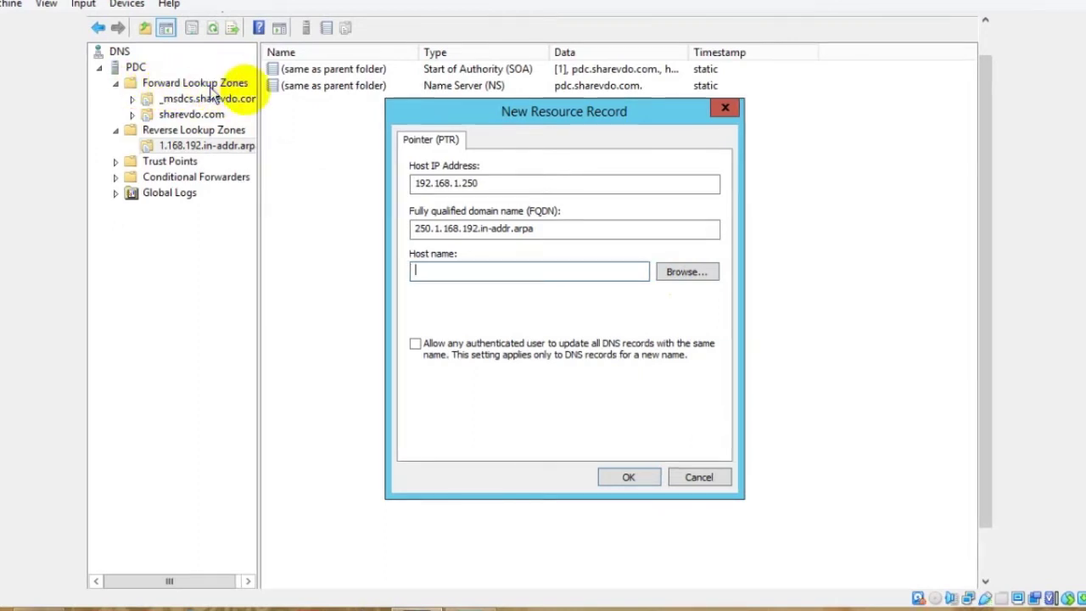
left_click(686, 273)
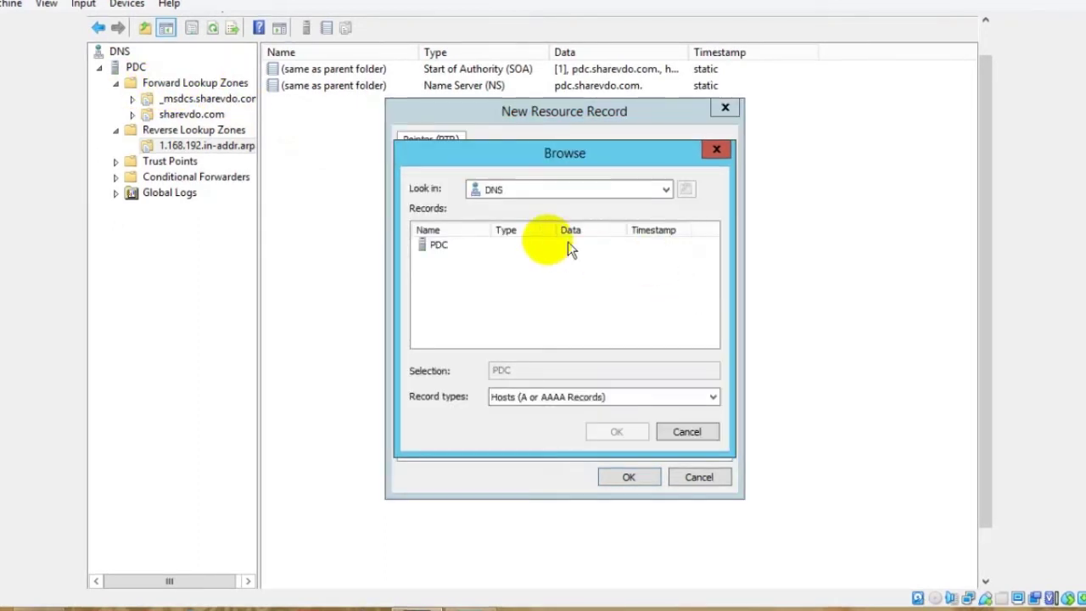
double_click(437, 245)
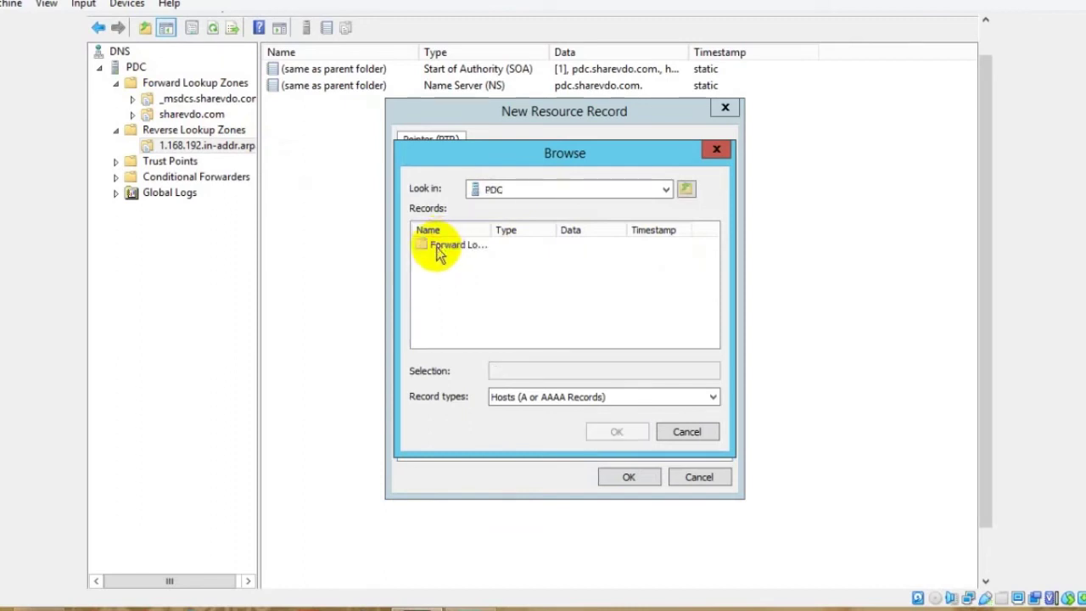
left_click_drag(496, 223, 535, 224)
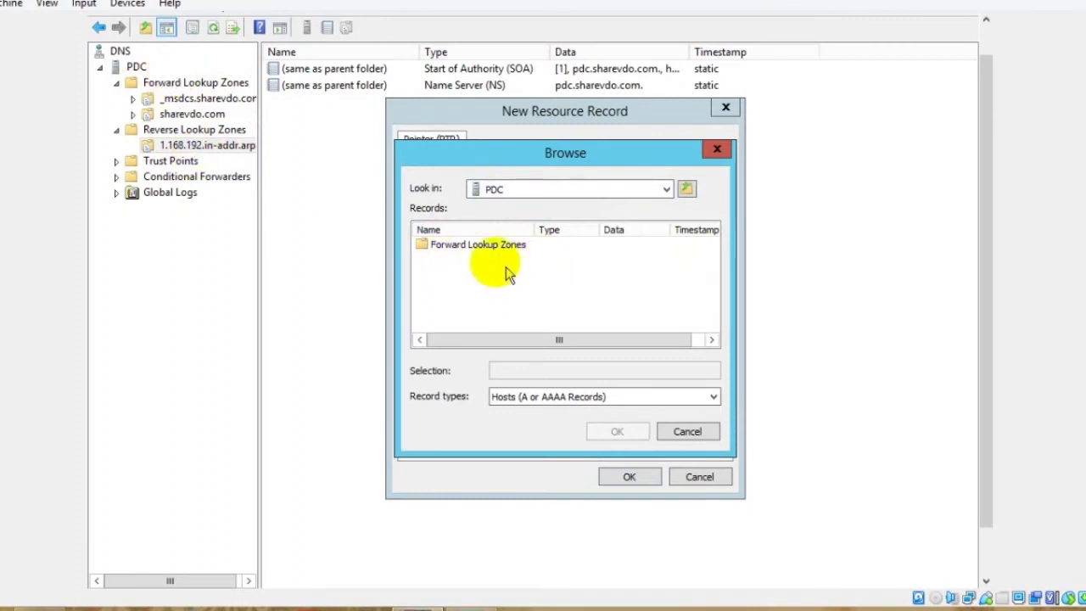
double_click(475, 248)
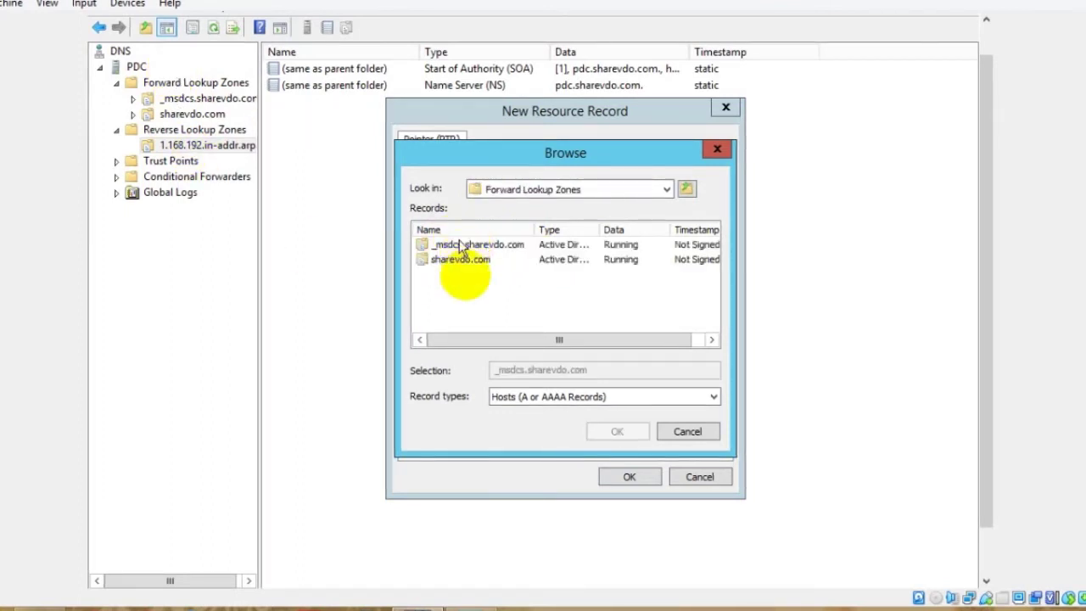
left_click(443, 262)
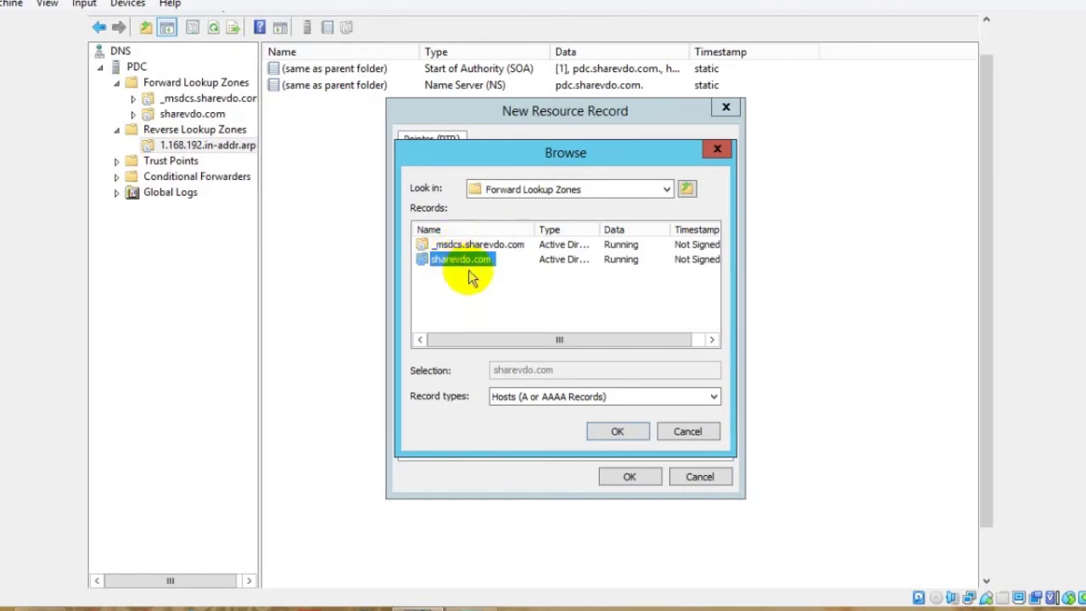
double_click(471, 265)
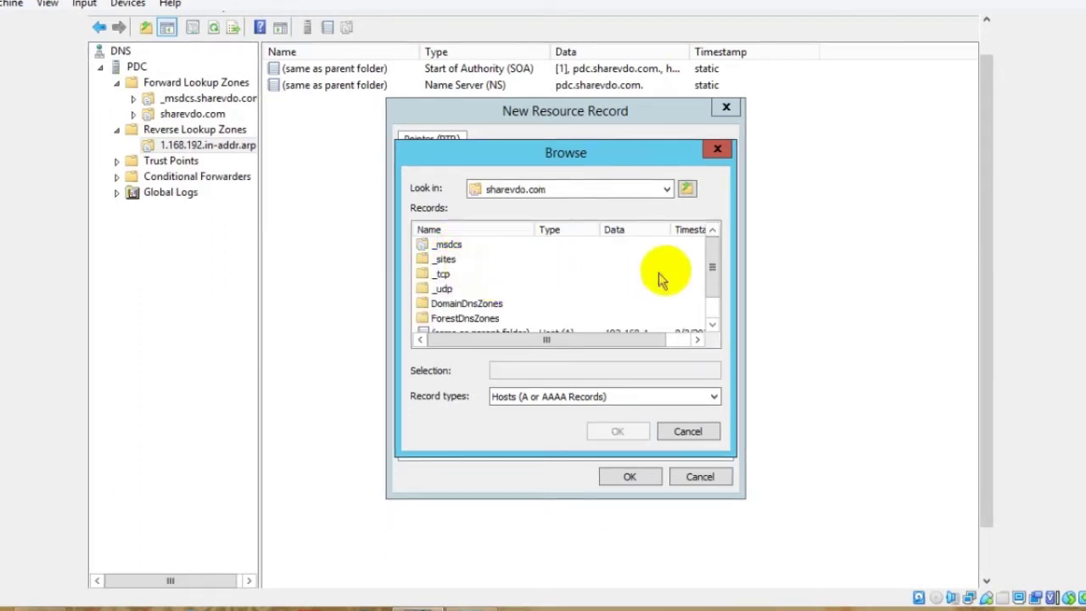
- Choose the pdc host (A) record as the host name and create the pointer record
left_click_drag(710, 273, 715, 299)
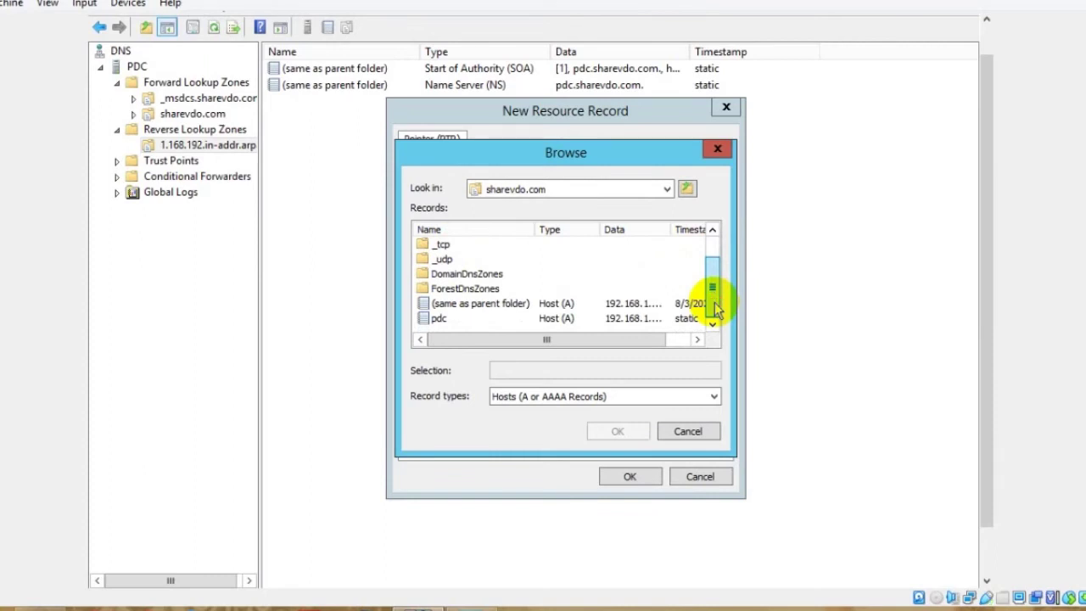
left_click(437, 320)
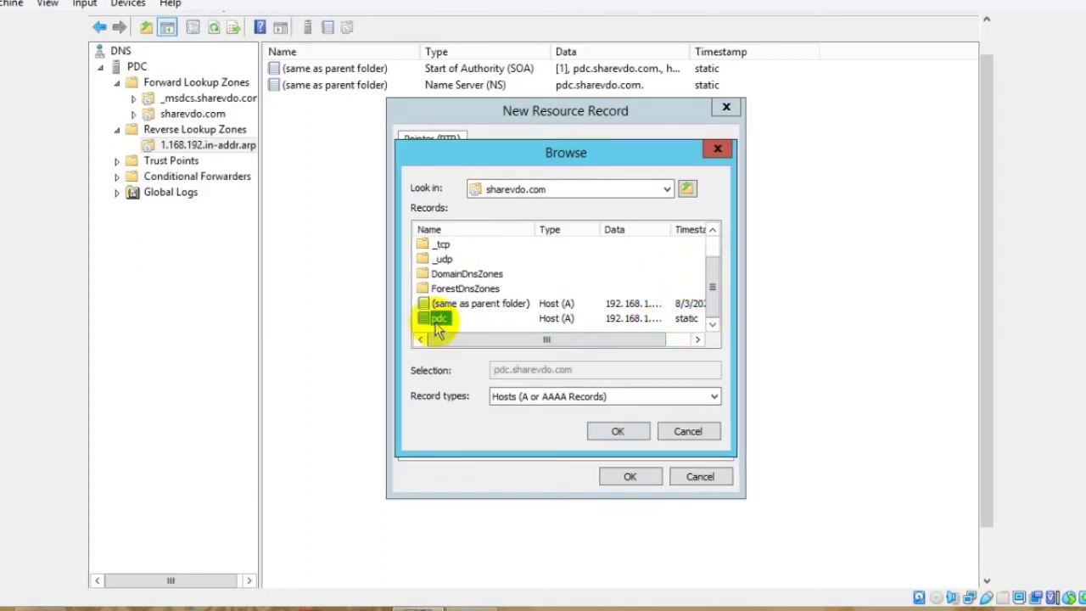
left_click(645, 318)
left_click(437, 318)
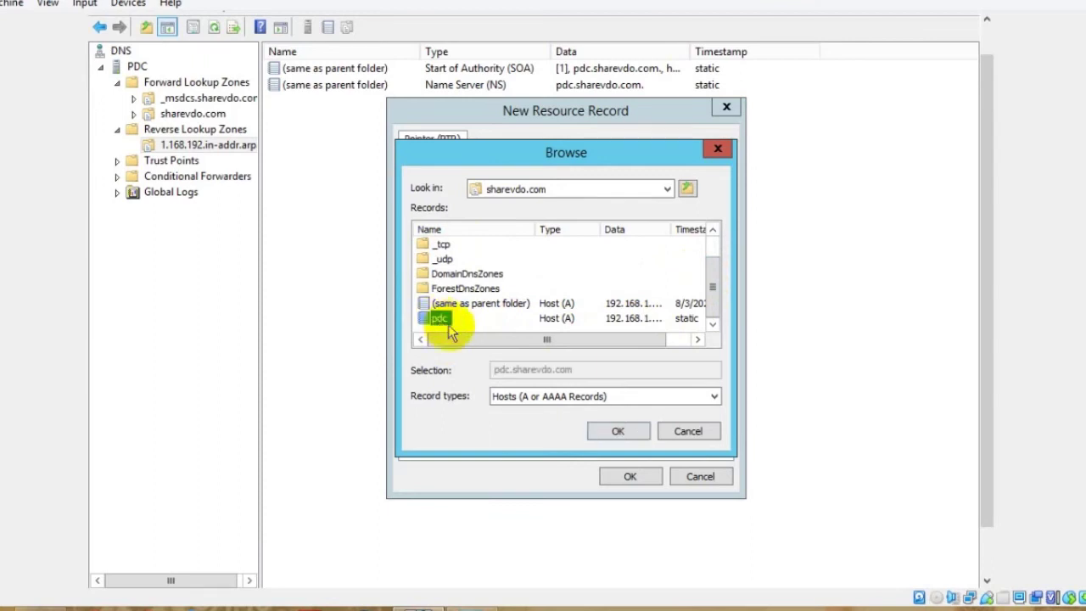
left_click(611, 435)
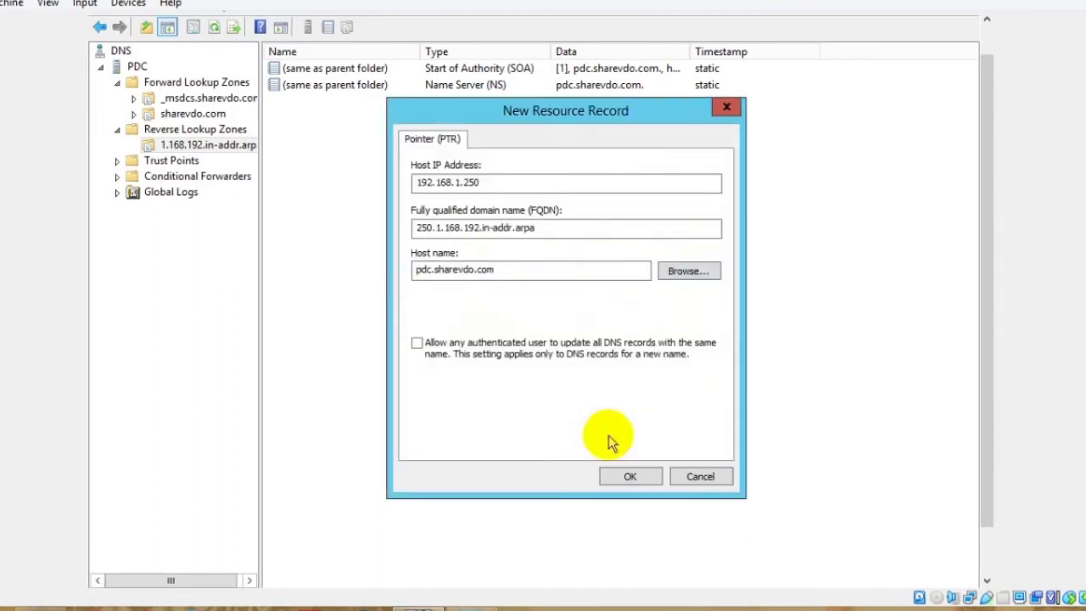
left_click(630, 477)
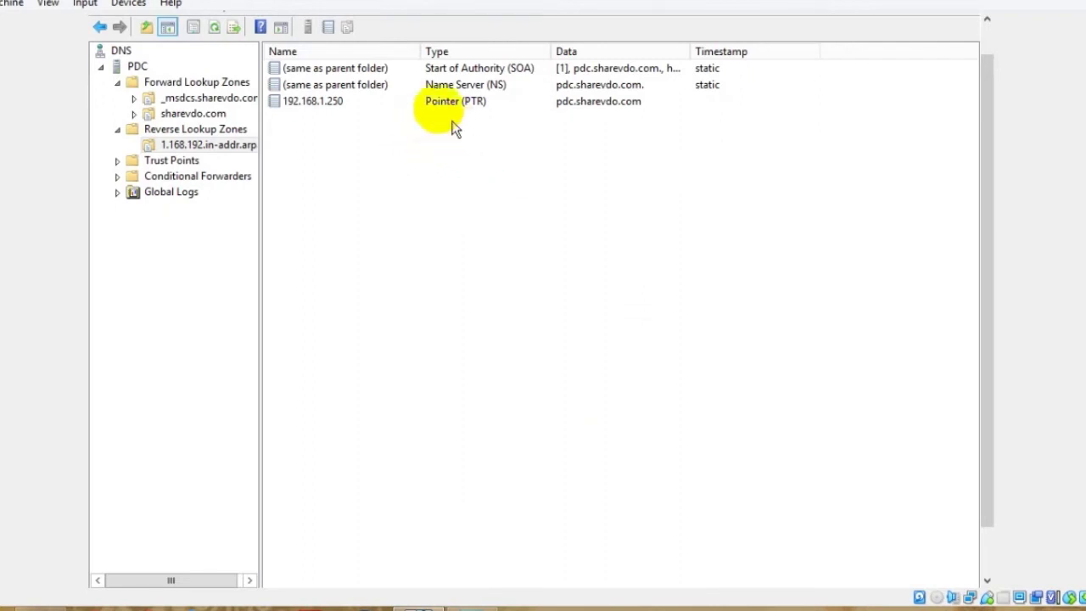
- Compare the new 192.168.1.250 pointer record in 1.168.192.in-addr.arpa with the pdc host record in sharevdo.com
left_click(314, 106)
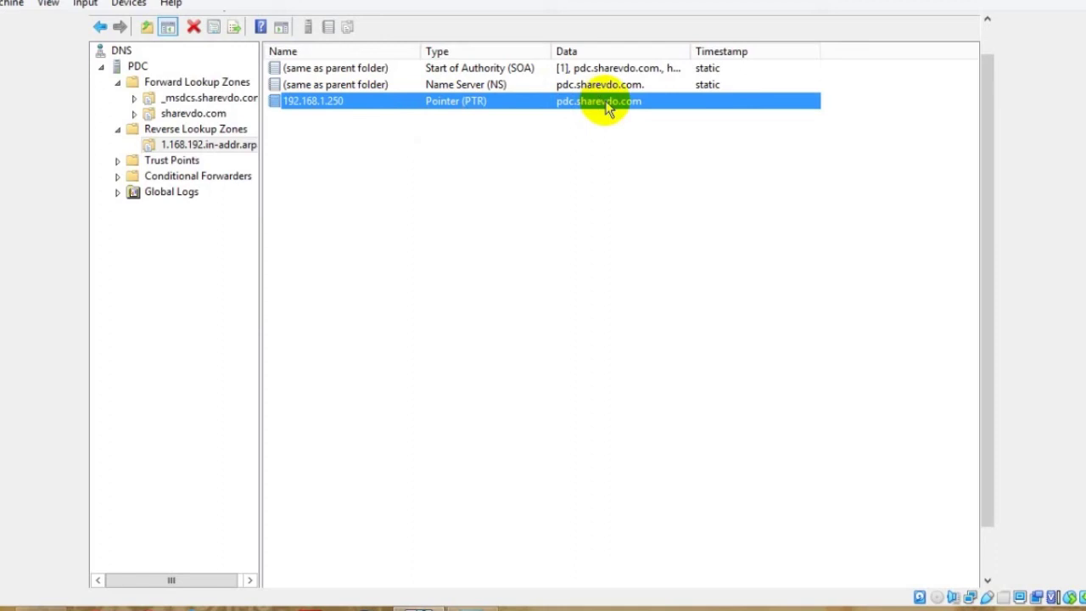
left_click(219, 84)
double_click(302, 86)
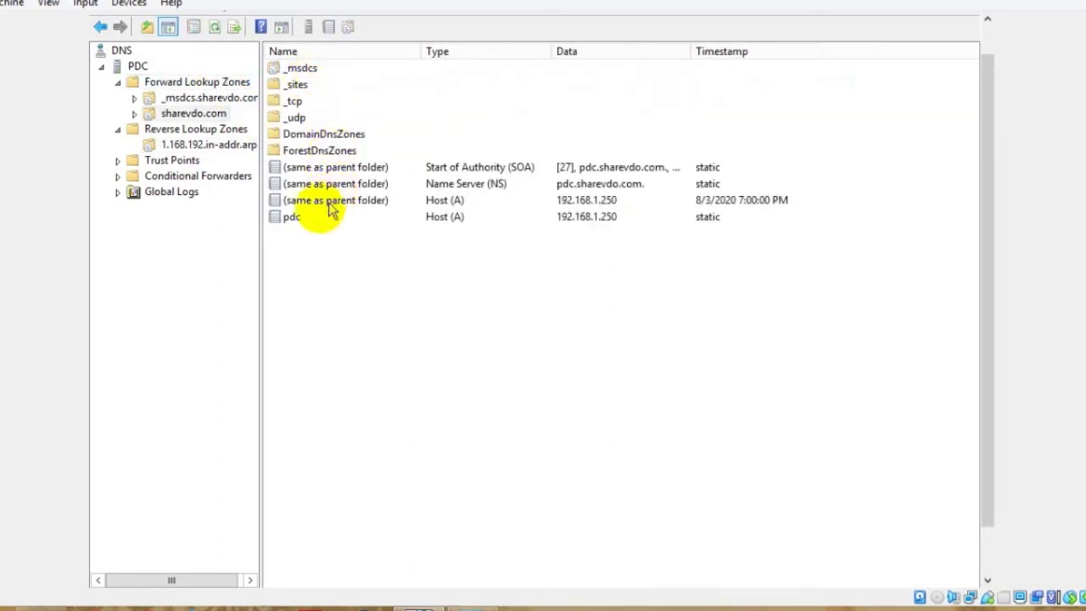
left_click(297, 217)
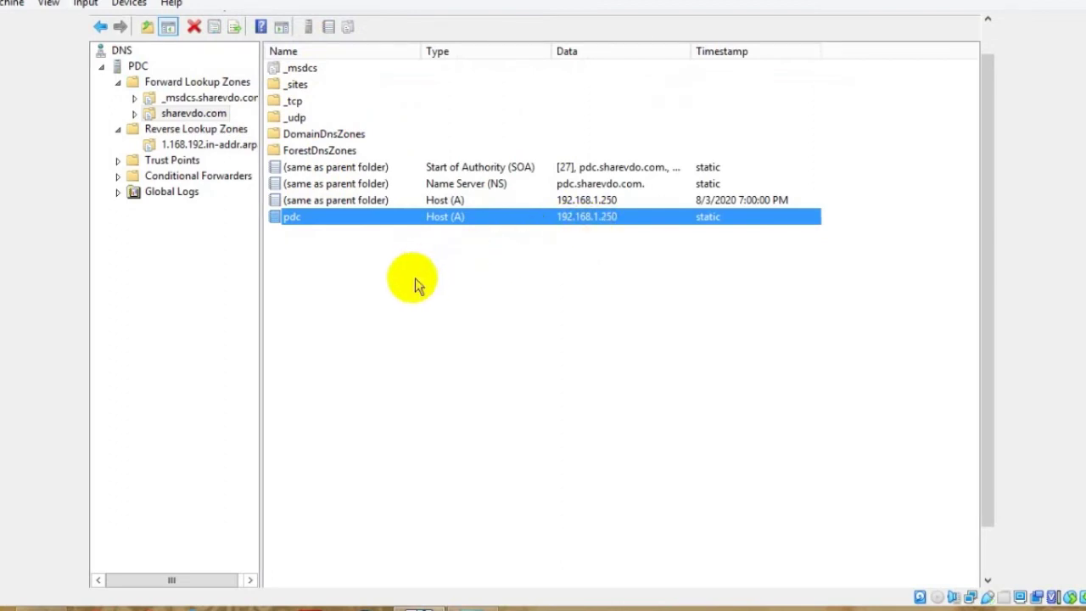
left_click(194, 145)
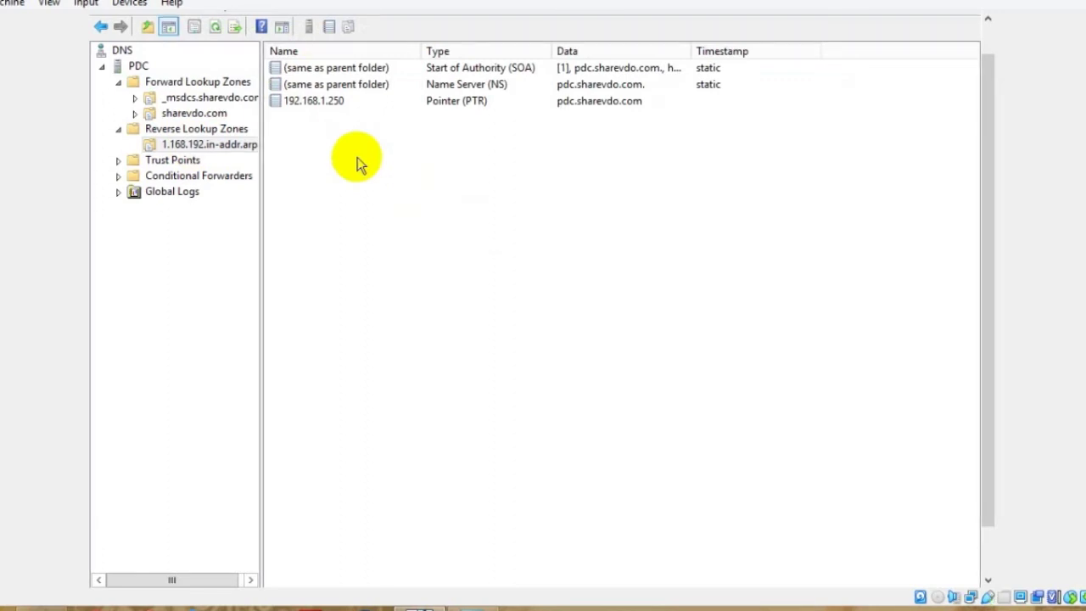
left_click_drag(988, 142, 970, 60)
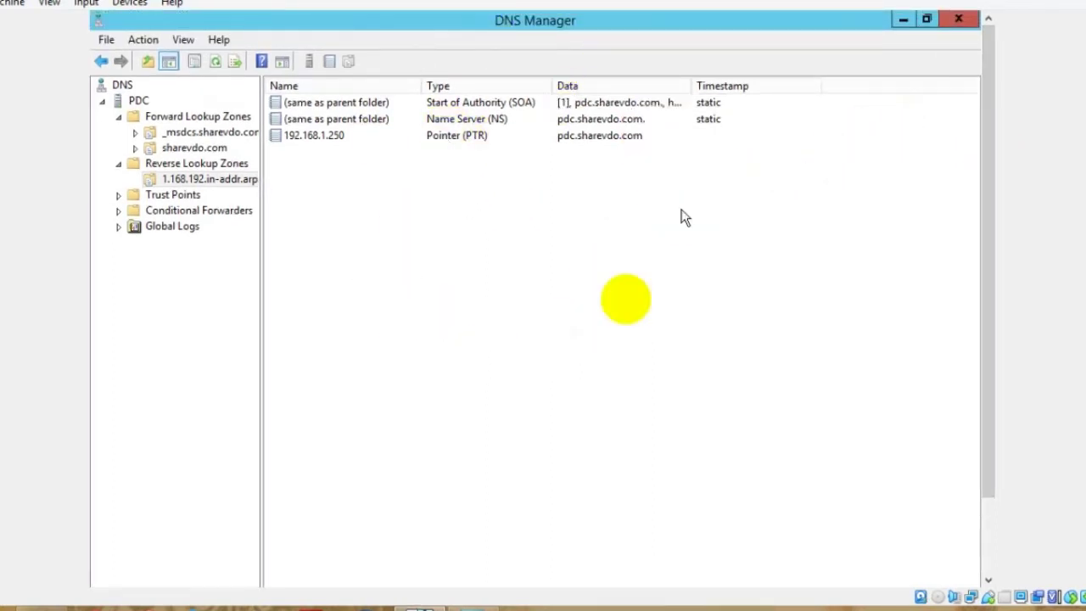
left_click(242, 163)
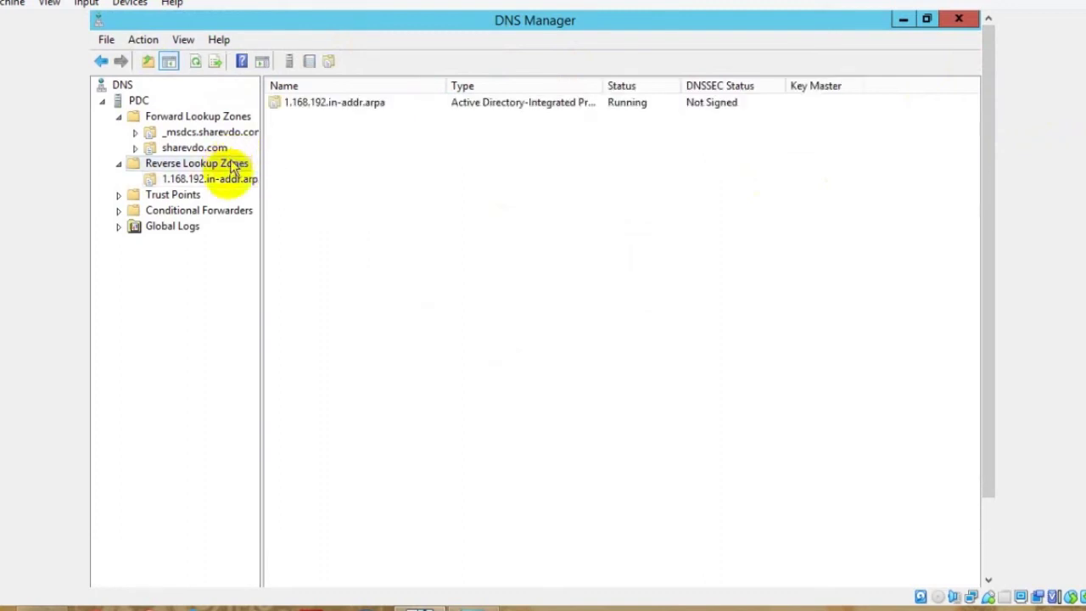
left_click(216, 118)
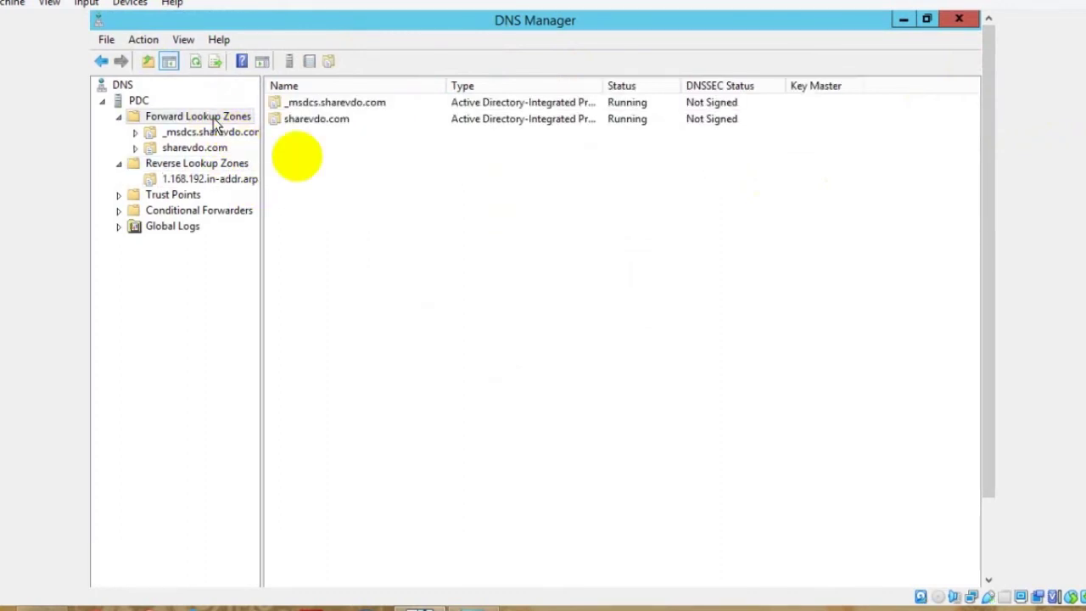
double_click(348, 121)
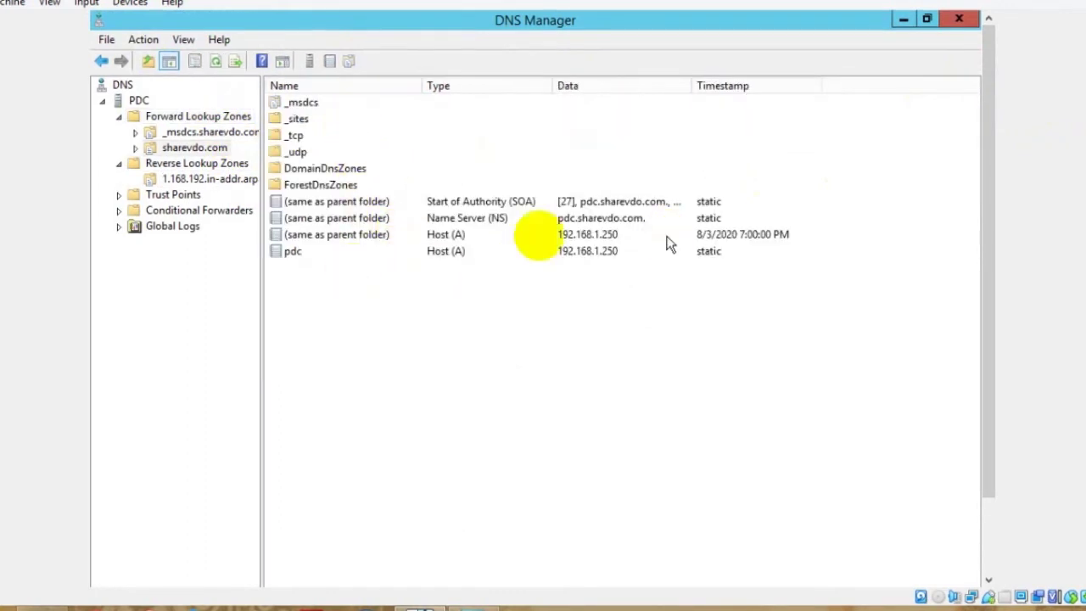
left_click(232, 165)
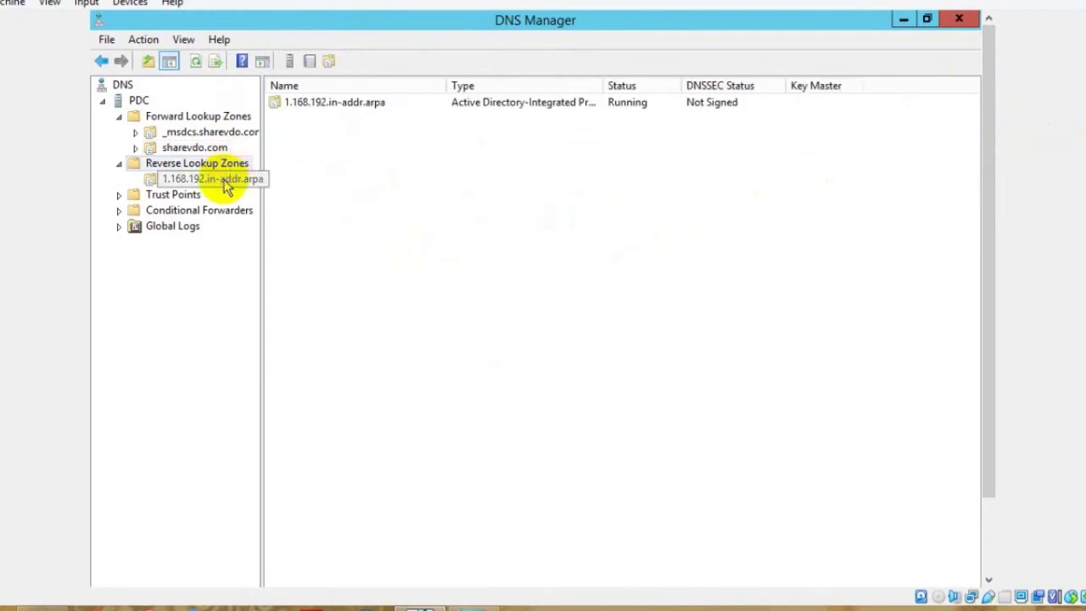
left_click(225, 183)
left_click_drag(993, 224, 998, 172)
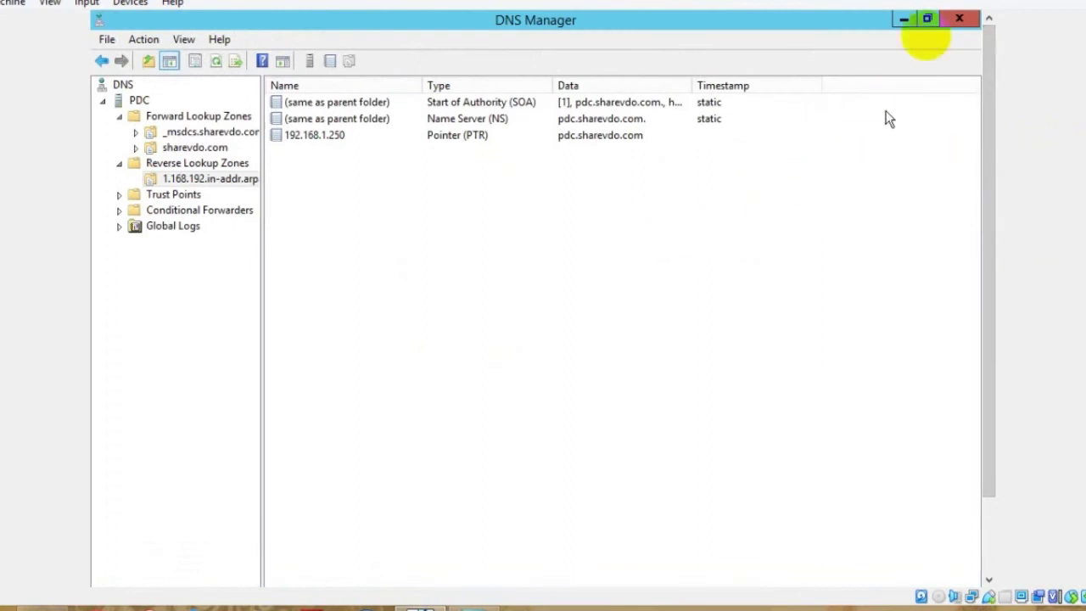
- Close the open pdc Properties dialog, DNS Manager and Server Manager
left_click(967, 21)
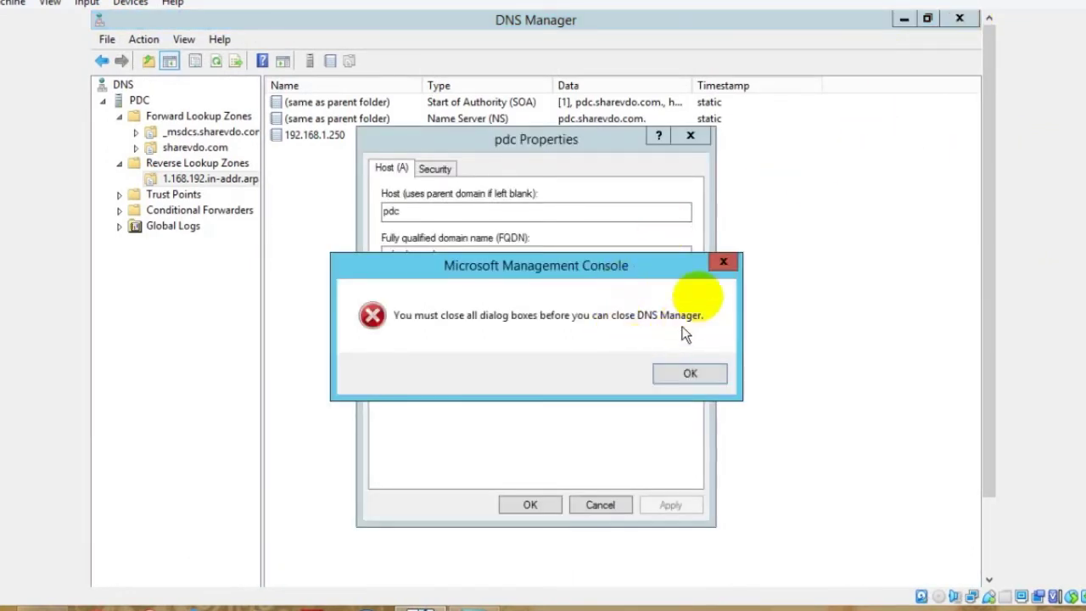
left_click(721, 260)
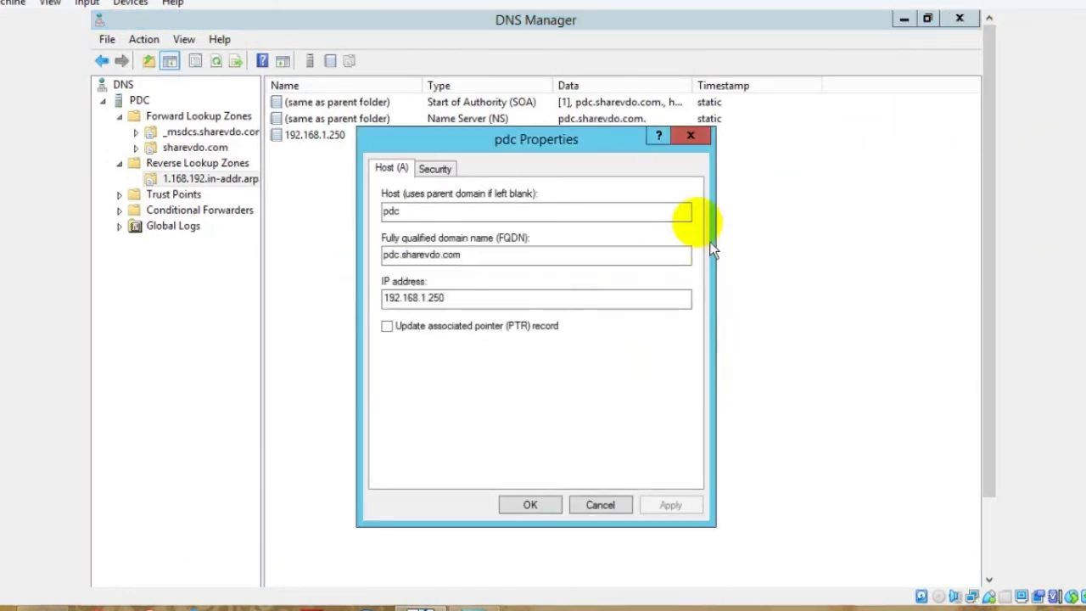
left_click(692, 140)
left_click(961, 21)
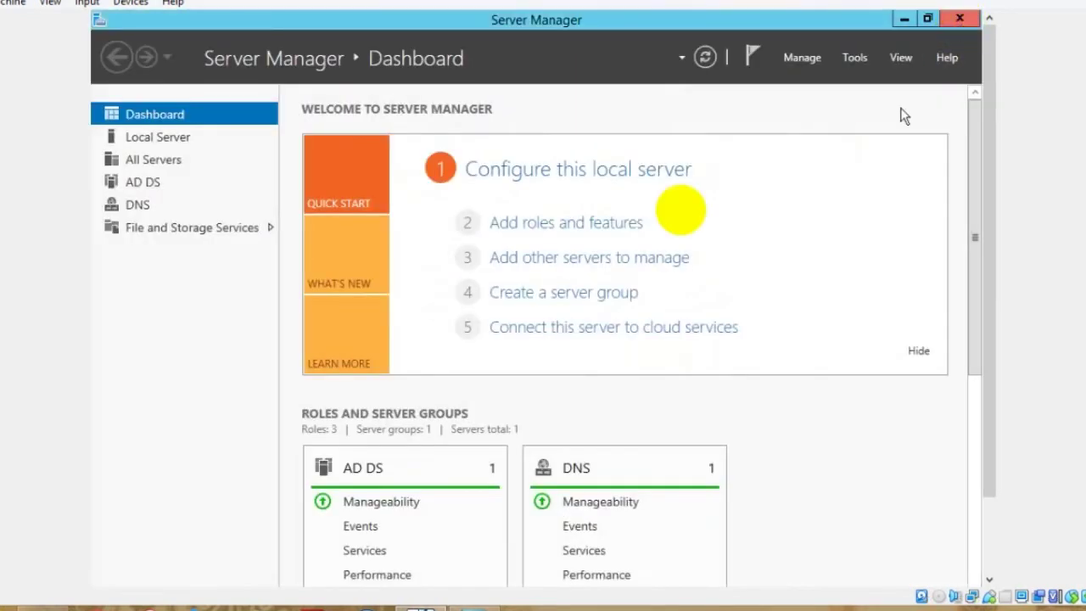
left_click(964, 19)
right_click(563, 150)
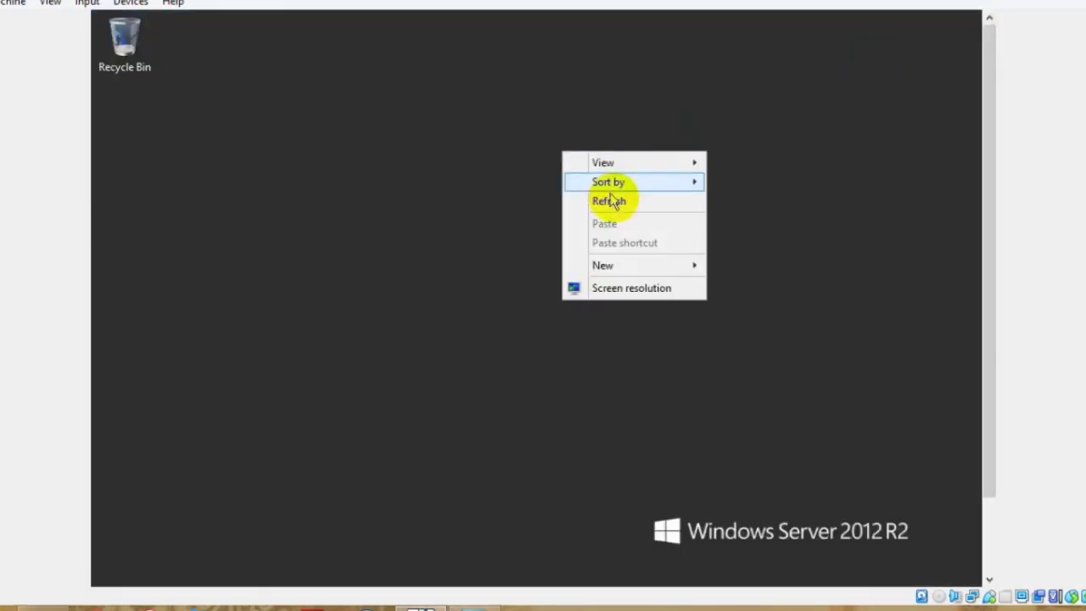
left_click(939, 205)
- In the open Command Prompt, exit the running nslookup session and run nslookup again to check the default server, then exit it
left_click_drag(971, 208, 969, 282)
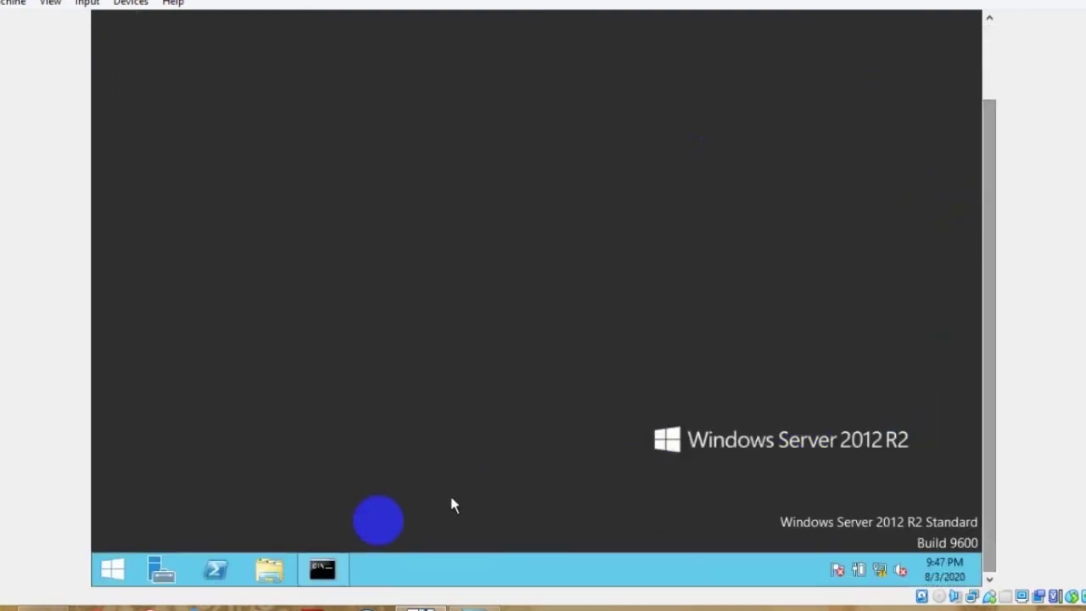
left_click(337, 567)
left_click_drag(444, 75, 480, 98)
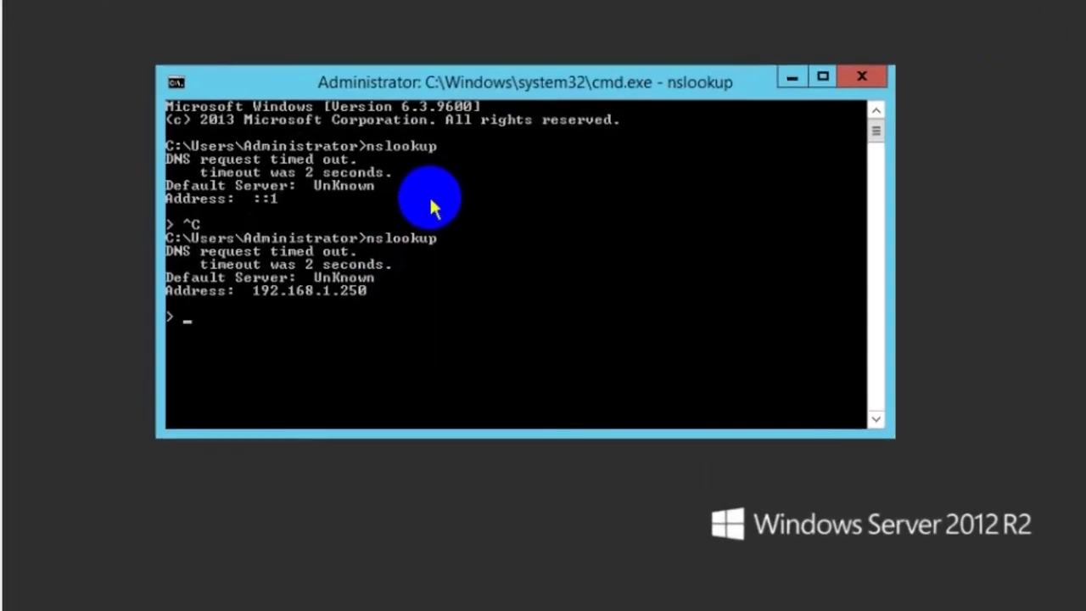
key("ctrl+c")
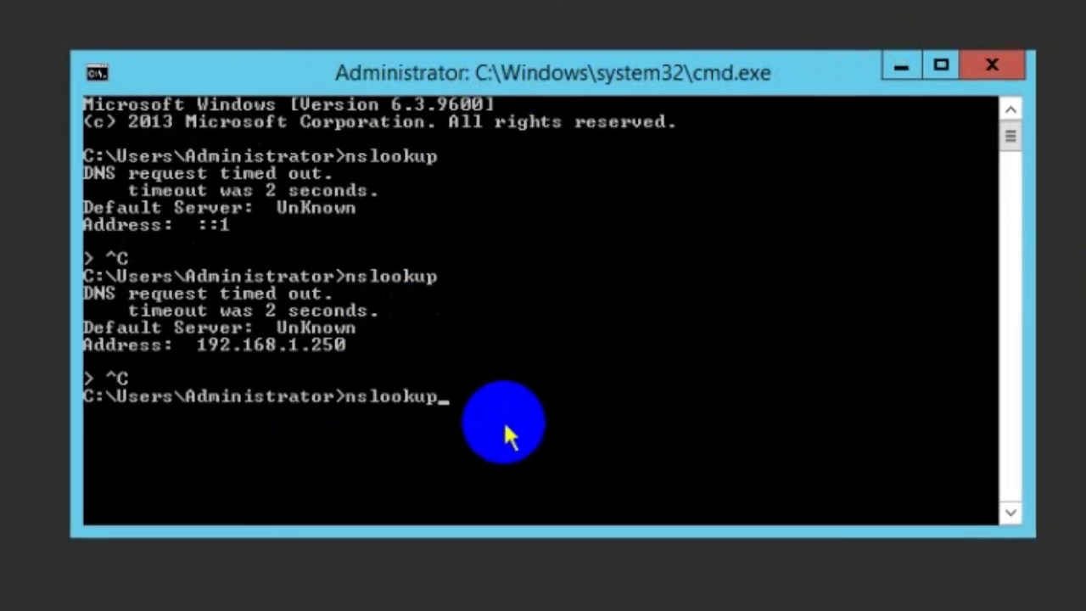
key("Return")
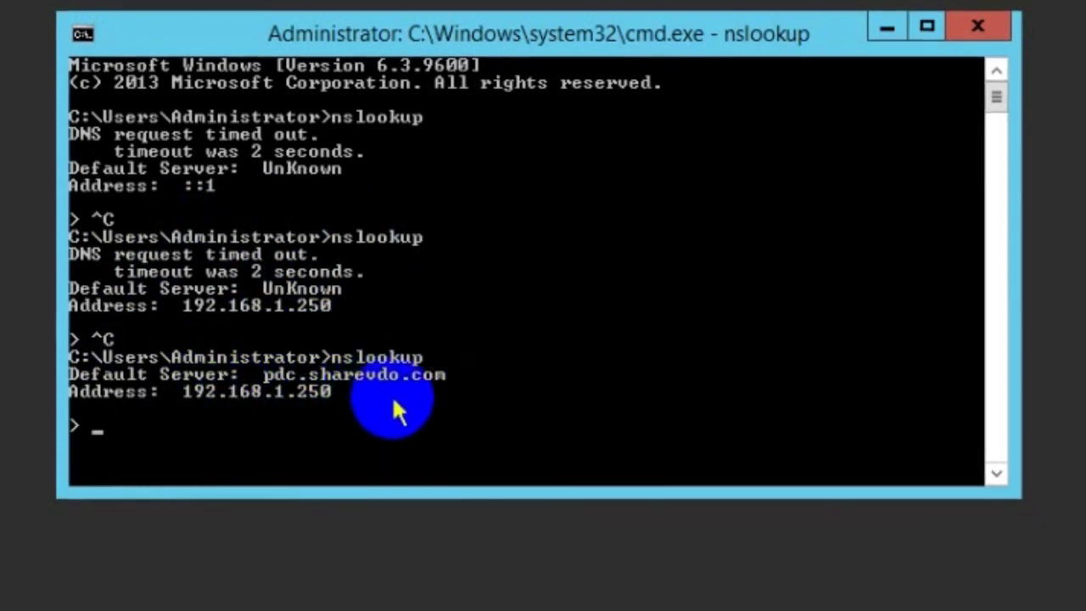
key("ctrl+c")
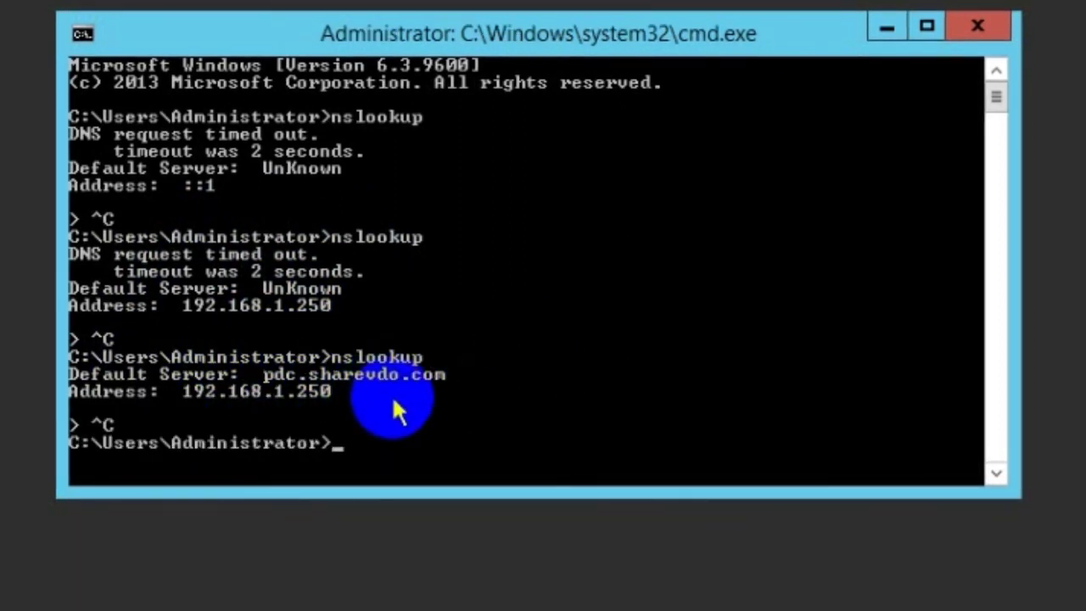
left_click_drag(467, 42, 440, 25)
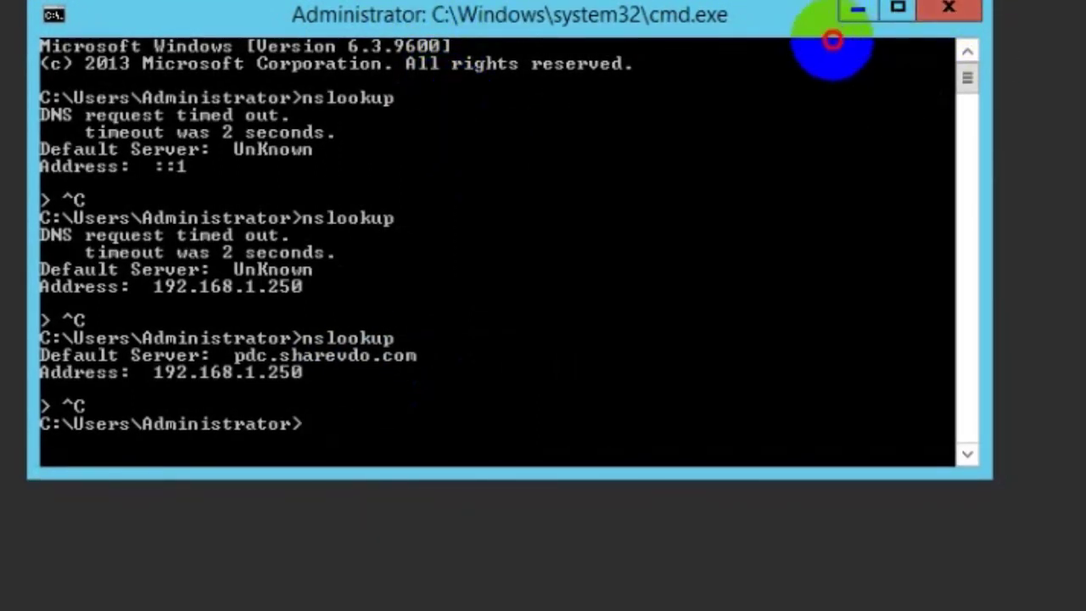
left_click_drag(827, 20, 833, 48)
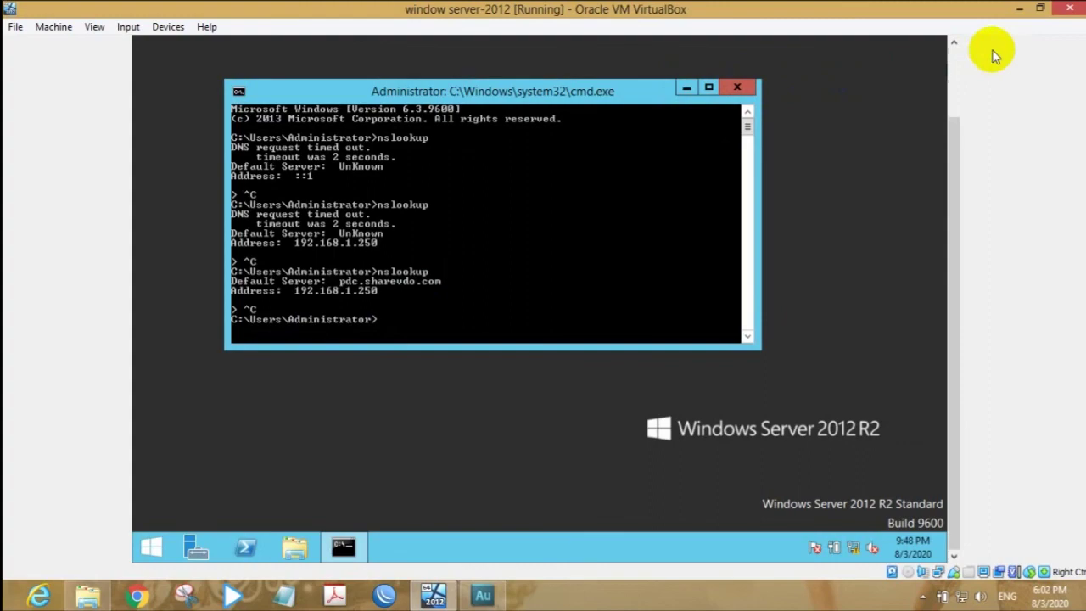
- Minimize the virtual machine window and refresh the host computer's desktop
left_click(1018, 12)
right_click(697, 177)
left_click(722, 219)
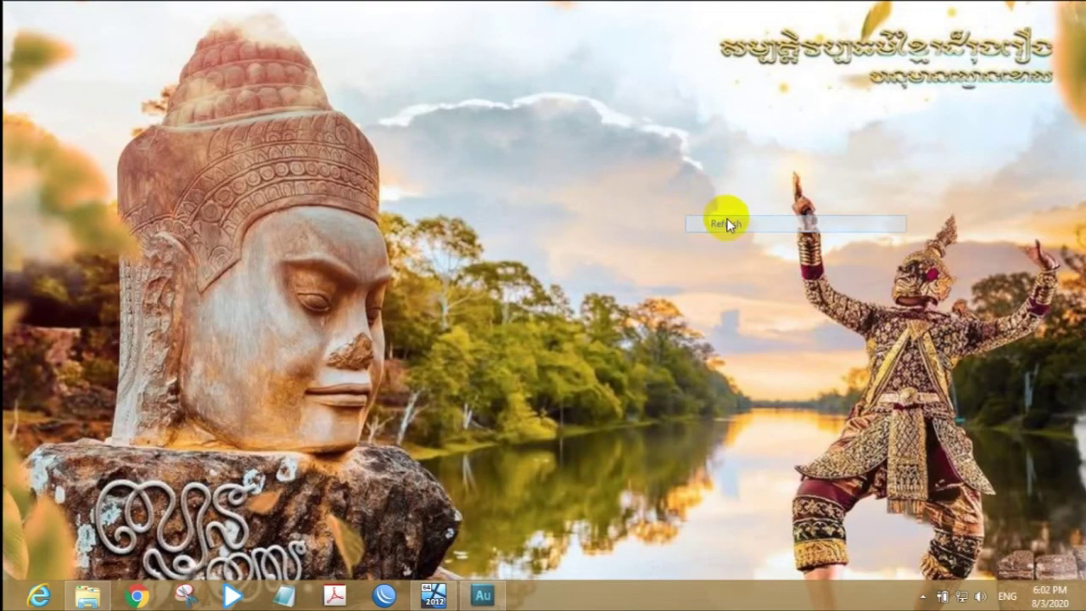